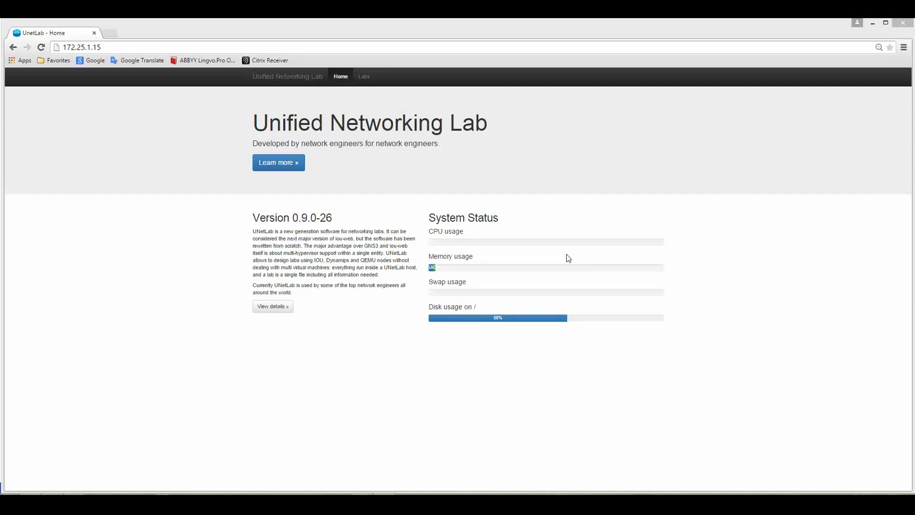
# - Open the Simple Custom Topology.unl lab from the Labs list
pyautogui.click(364, 78)
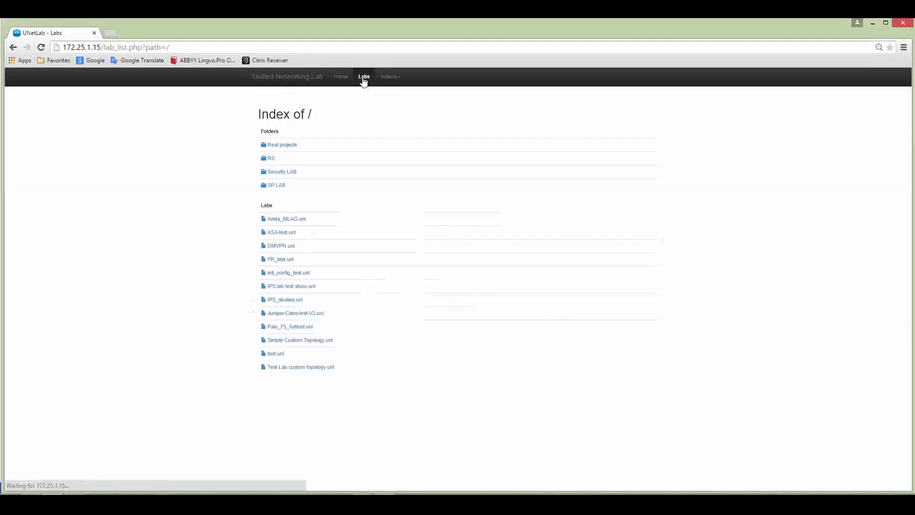
pyautogui.click(309, 342)
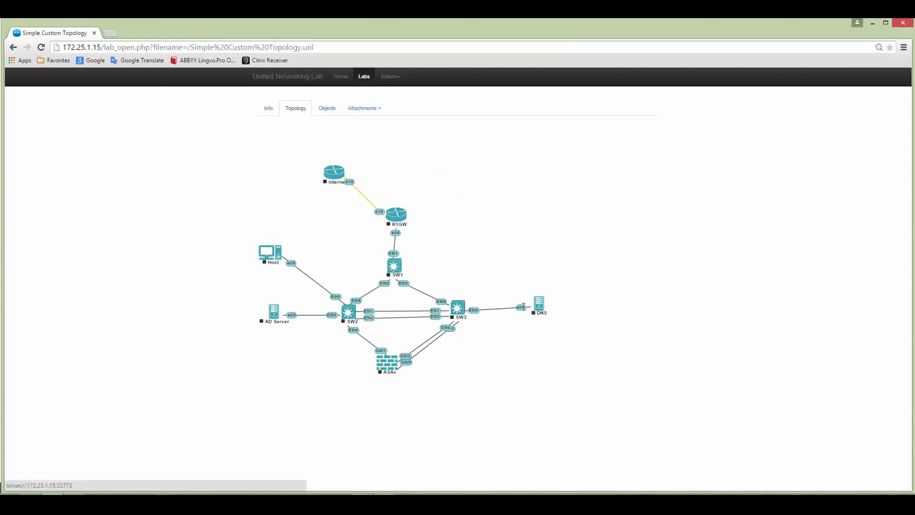
# - Switch the lab to edit mode, then open the Host node's settings and cancel, keeping the Desktop icon
pyautogui.click(390, 77)
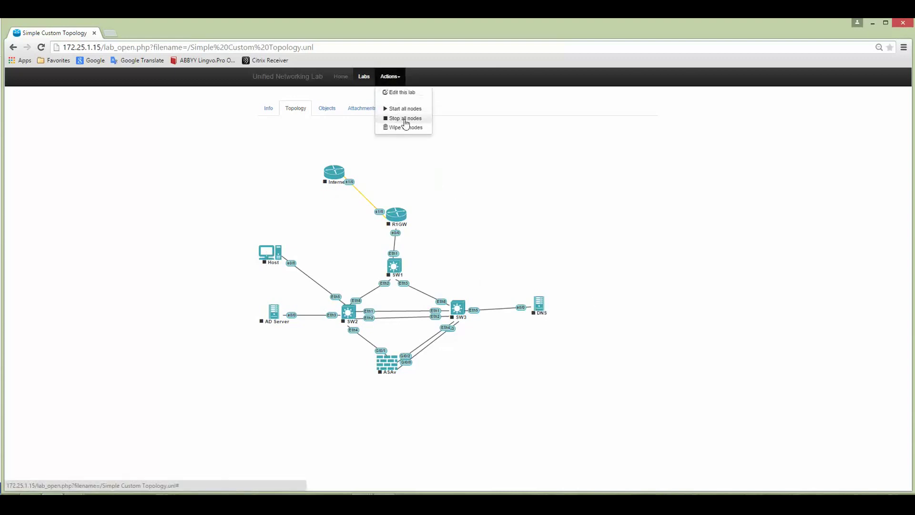
pyautogui.click(403, 93)
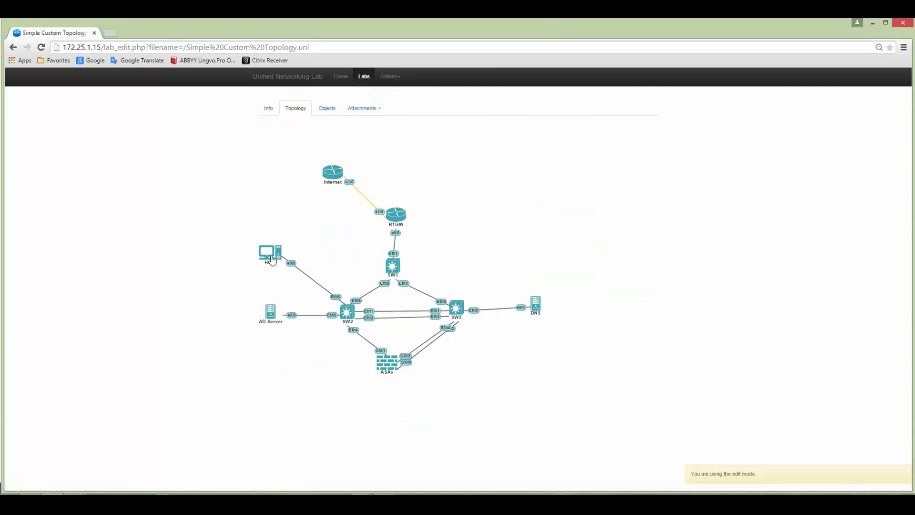
pyautogui.rightClick(332, 172)
pyautogui.rightClick(274, 246)
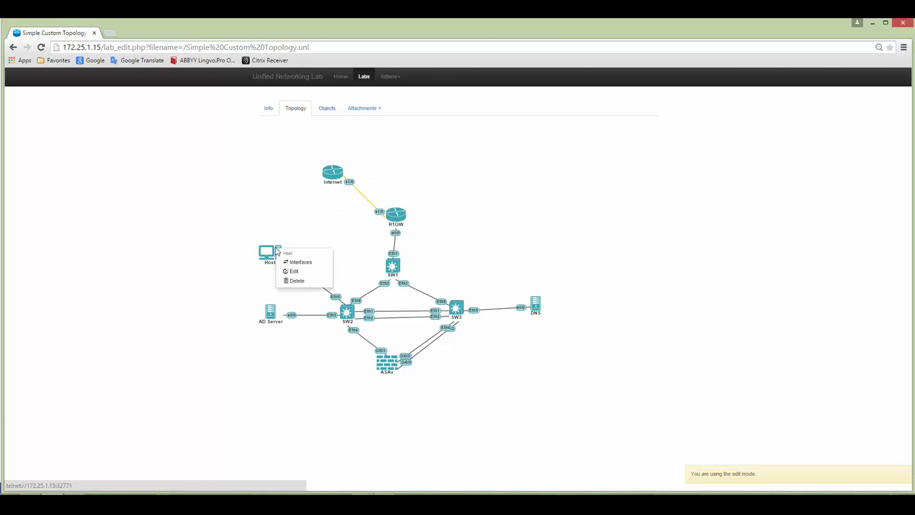
pyautogui.click(292, 270)
pyautogui.click(449, 150)
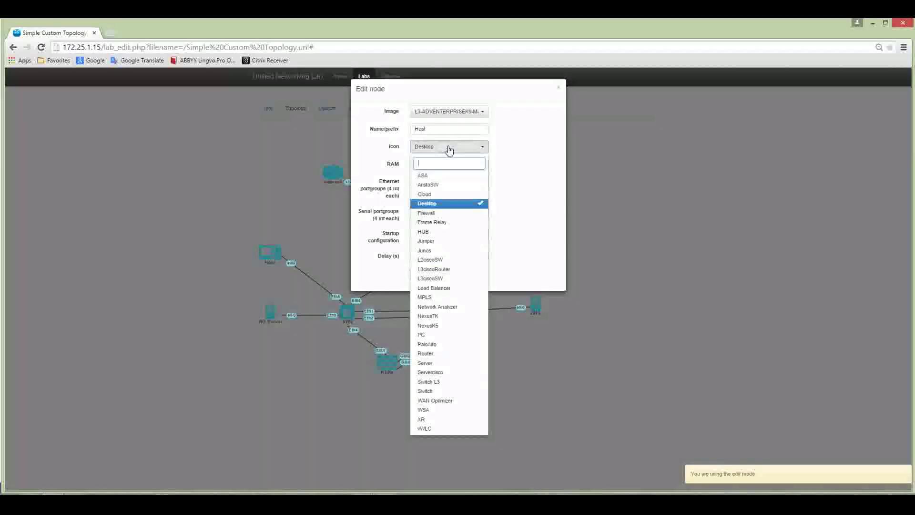
pyautogui.click(449, 150)
pyautogui.click(446, 275)
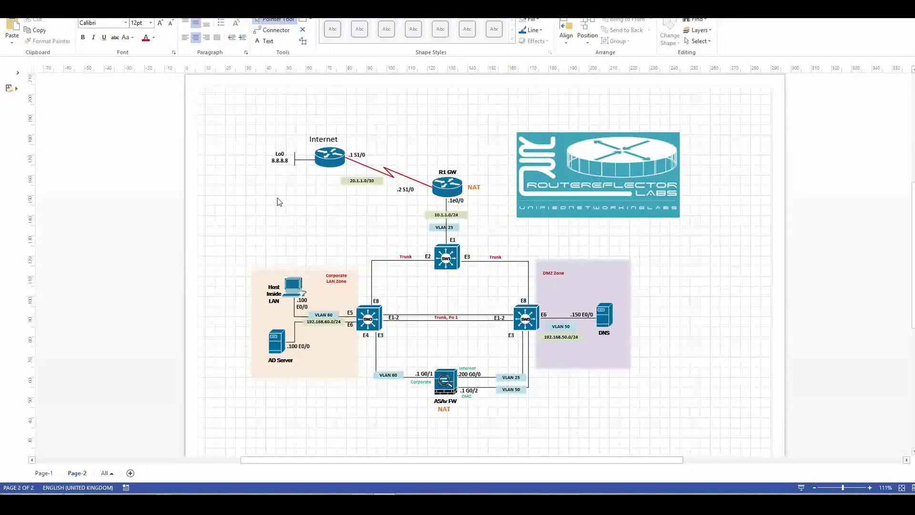
# - Start a Save As into a browsed folder with PNG as the file type
pyautogui.click(16, 19)
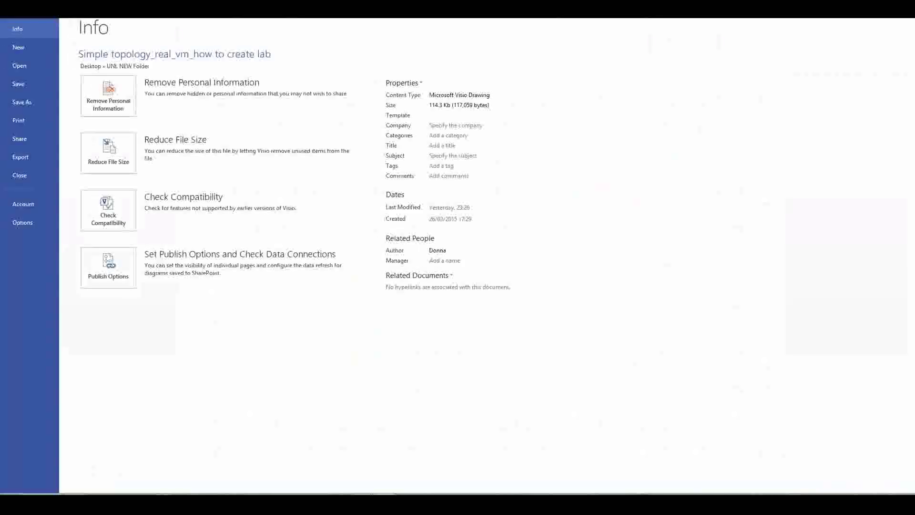
pyautogui.click(27, 103)
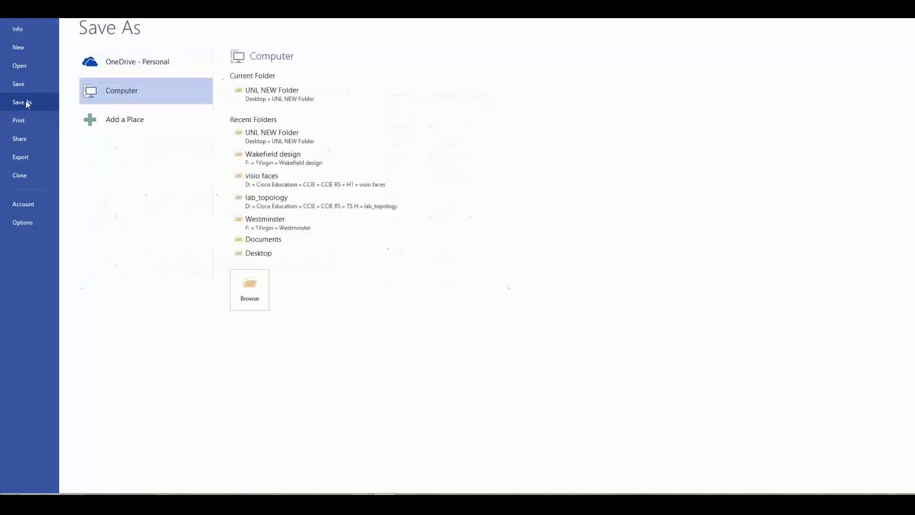
pyautogui.click(244, 288)
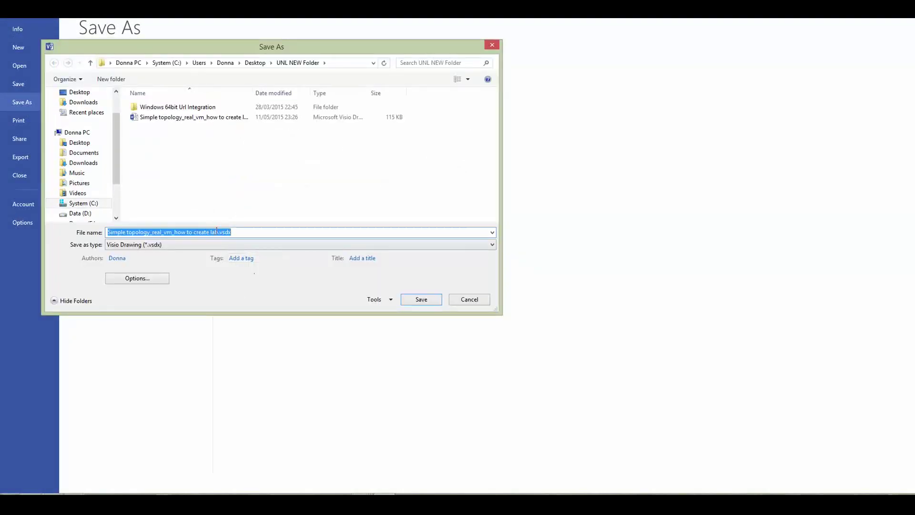
pyautogui.click(265, 245)
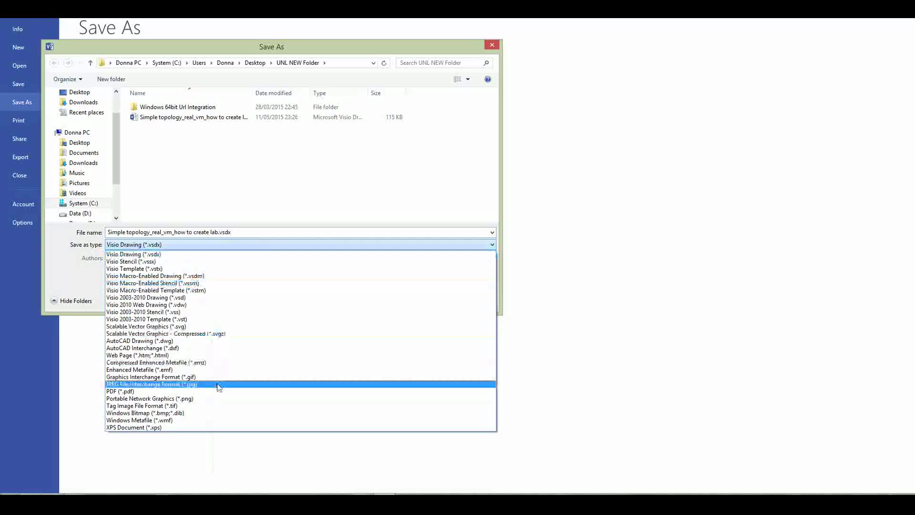
pyautogui.click(193, 399)
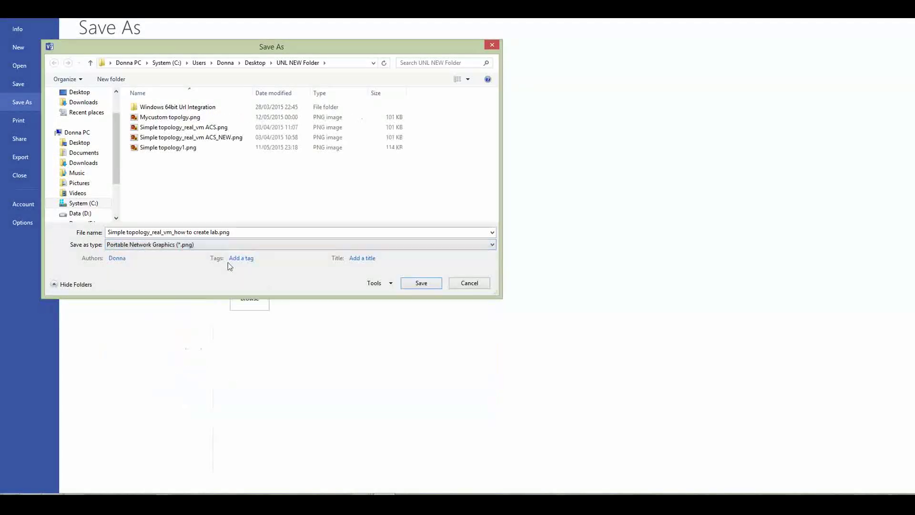
# - Rename the export to Topo1.png and save it
pyautogui.click(211, 232)
pyautogui.hotkey('ctrl', 'a')
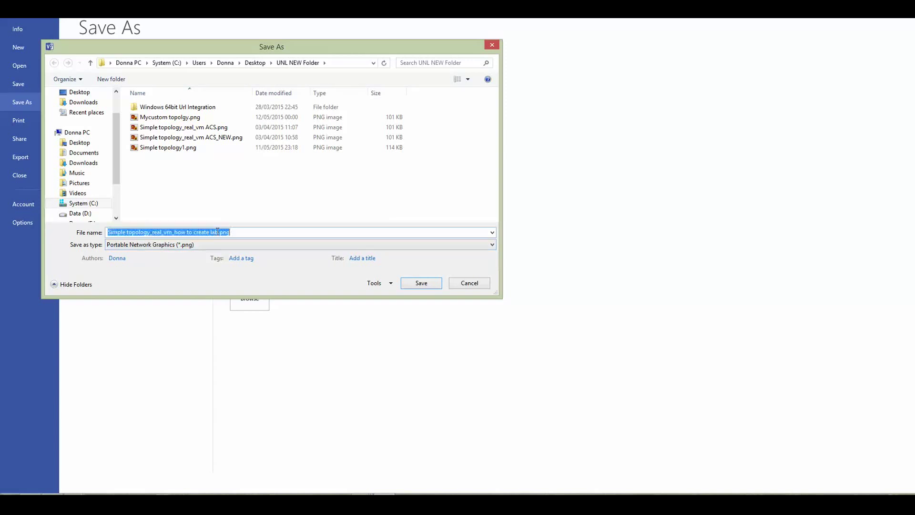
pyautogui.click(219, 232)
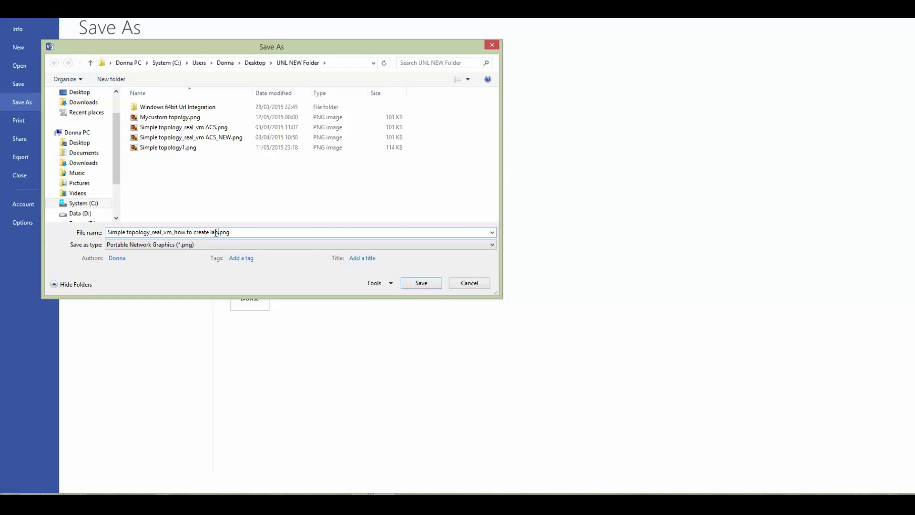
pyautogui.moveTo(218, 232); pyautogui.dragTo(102, 229)
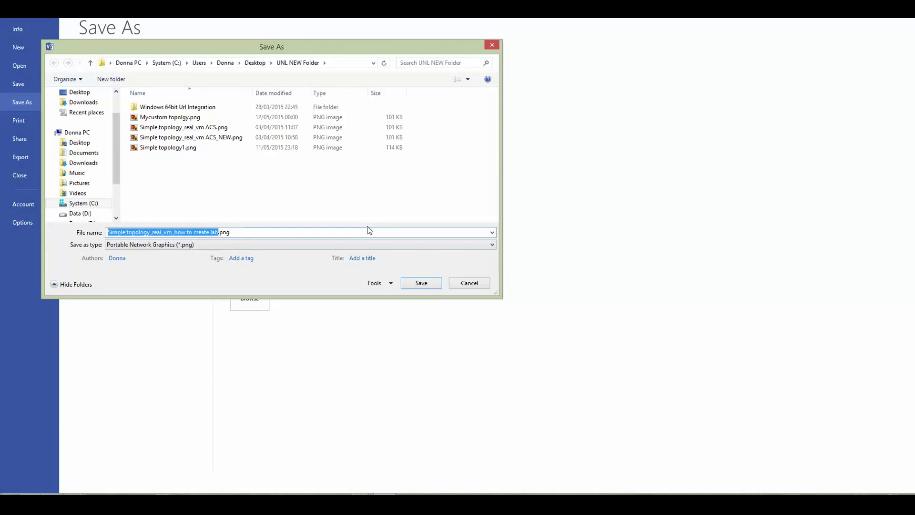
pyautogui.write('Topo1')
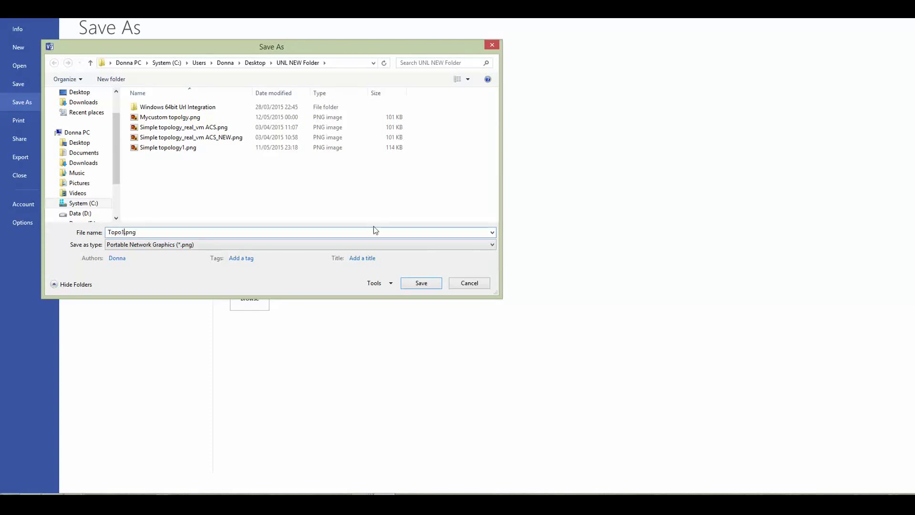
pyautogui.click(422, 284)
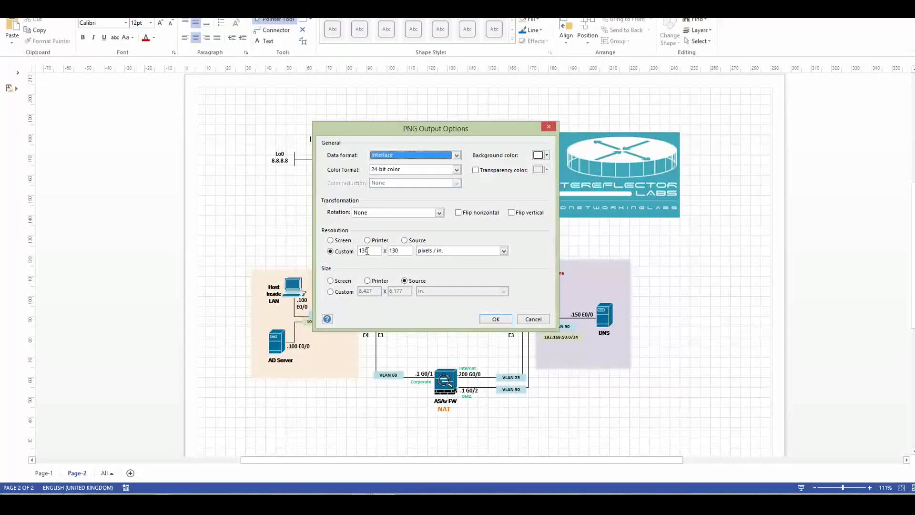
# - Switch the PNG resolution to Custom, enter a width of 130 pixels/in and select the height value
pyautogui.click(331, 240)
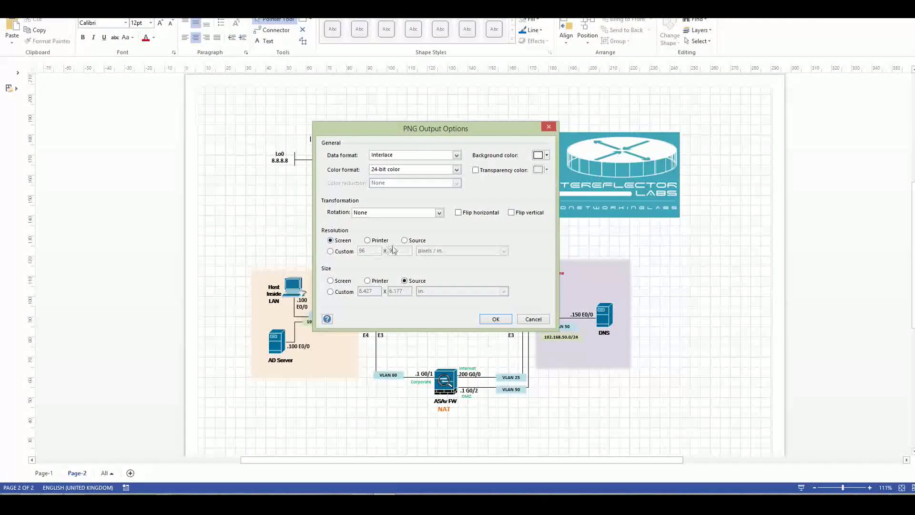
pyautogui.click(331, 252)
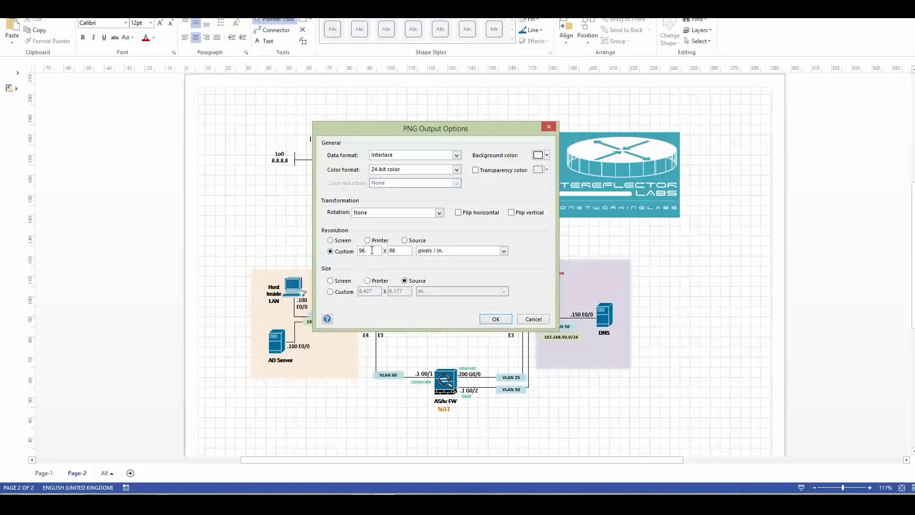
pyautogui.doubleClick(372, 251)
pyautogui.write('130')
pyautogui.moveTo(399, 250); pyautogui.dragTo(385, 256)
pyautogui.write('130')
# - Confirm the PNG options and open Topo1.png from the UNL NEW Folder window
pyautogui.click(496, 319)
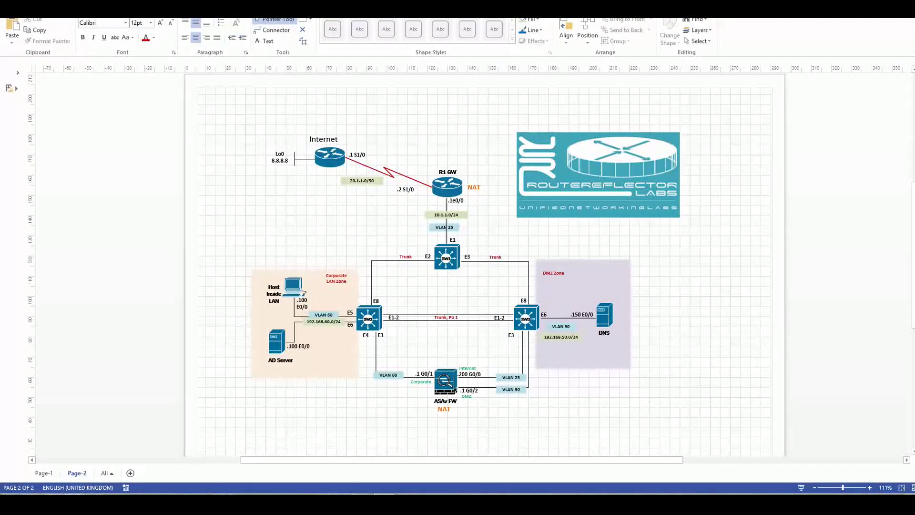
pyautogui.moveTo(162, 444)
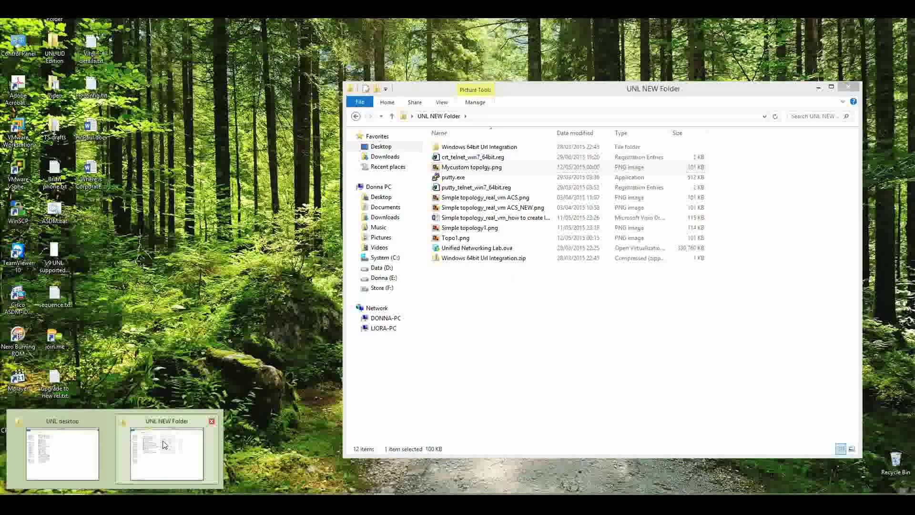
pyautogui.click(162, 444)
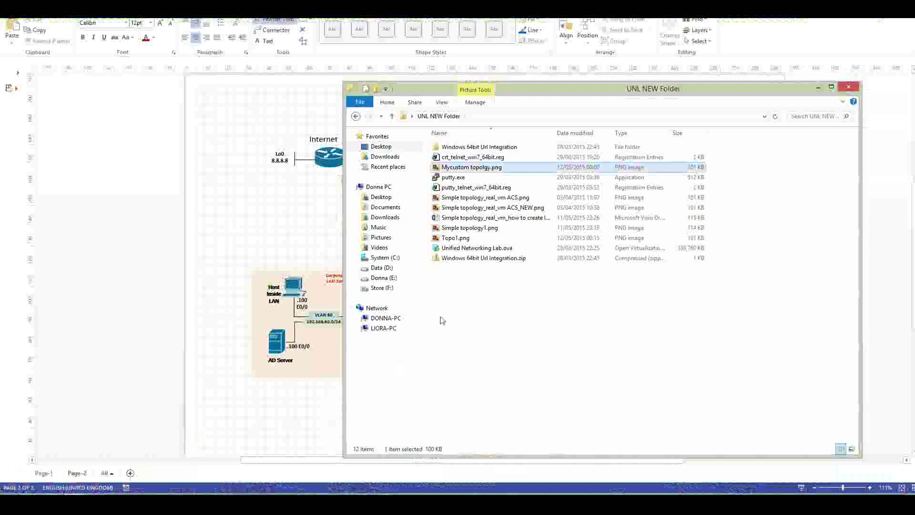
pyautogui.doubleClick(460, 240)
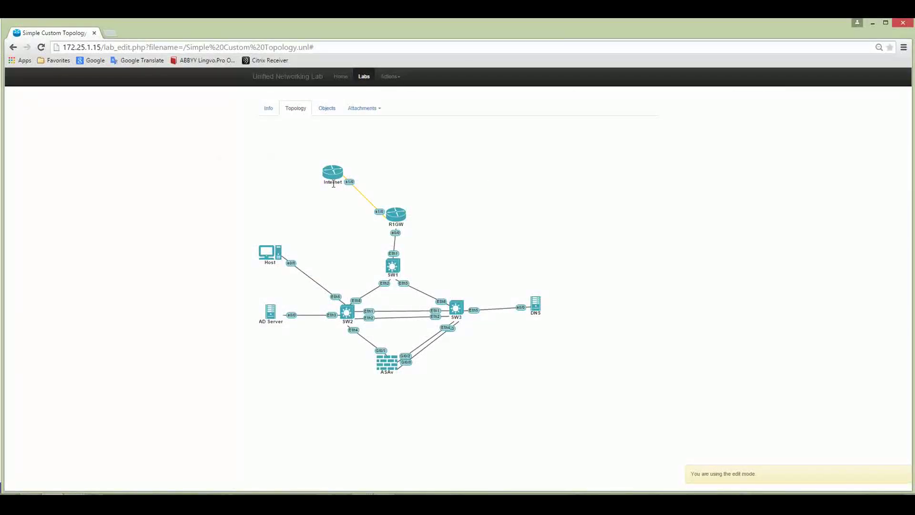
# - Reopen the lab from the Actions menu and switch it back into edit mode
pyautogui.click(390, 77)
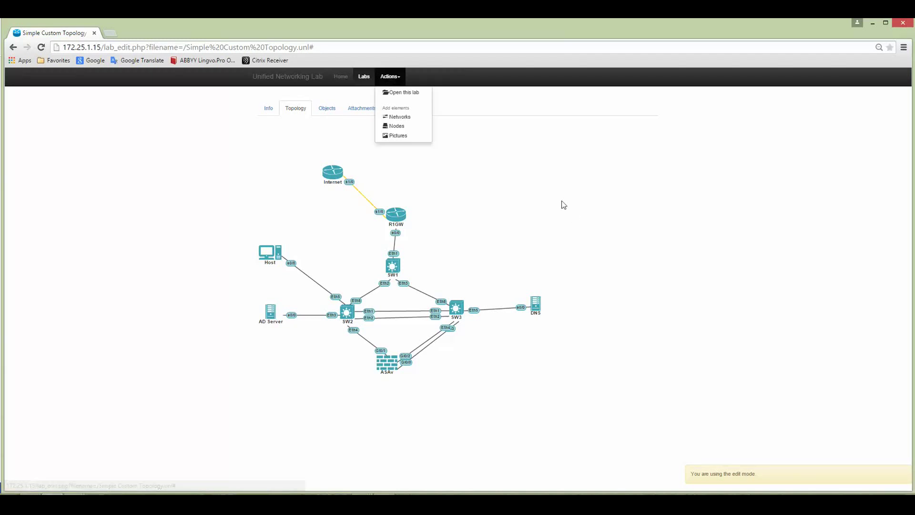
pyautogui.click(389, 79)
pyautogui.click(393, 80)
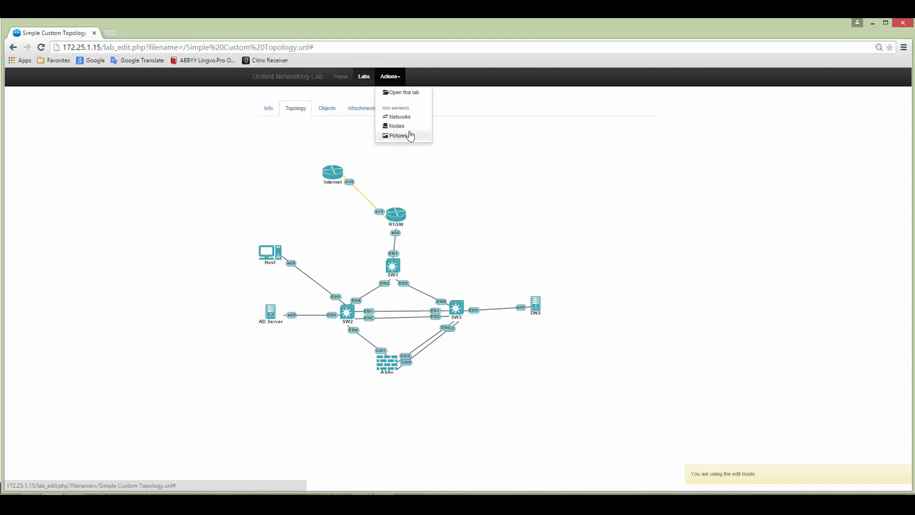
pyautogui.click(393, 81)
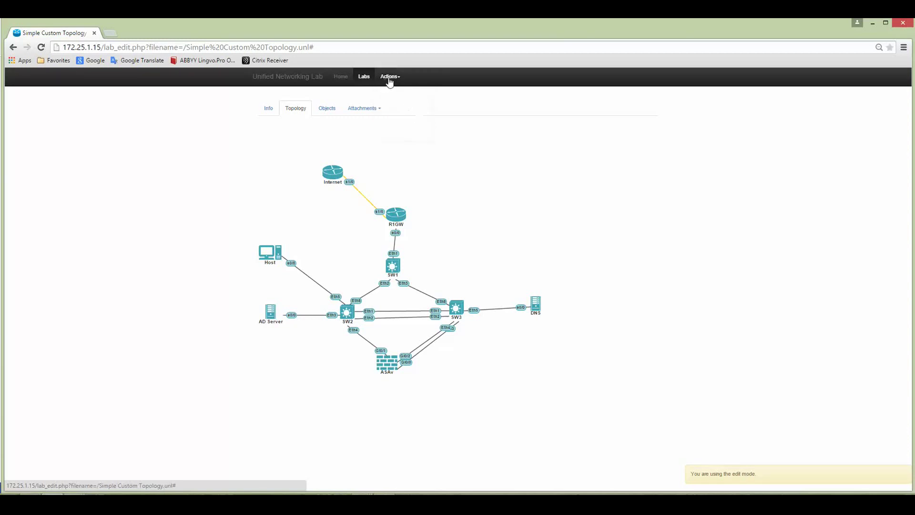
pyautogui.click(391, 80)
pyautogui.click(405, 92)
pyautogui.click(392, 80)
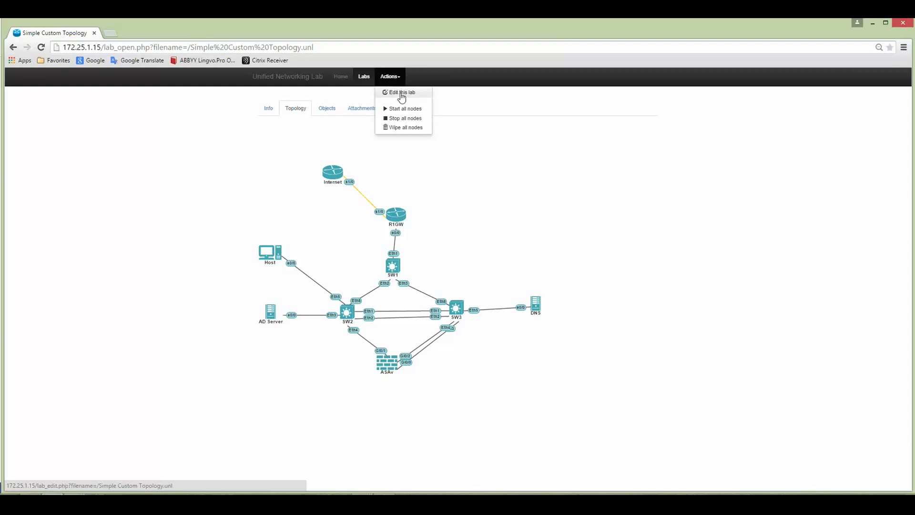
pyautogui.click(403, 95)
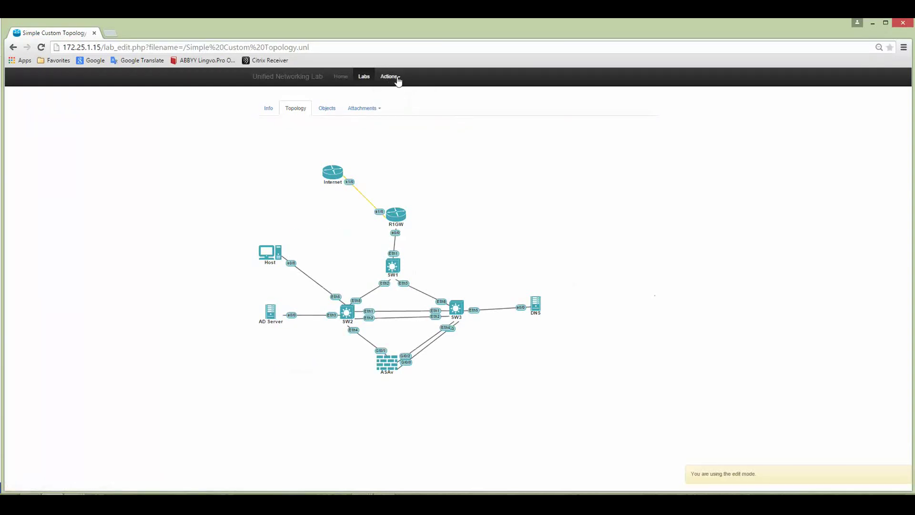
# - Open the Add new picture dialog and enter the name Main Topology
pyautogui.click(392, 79)
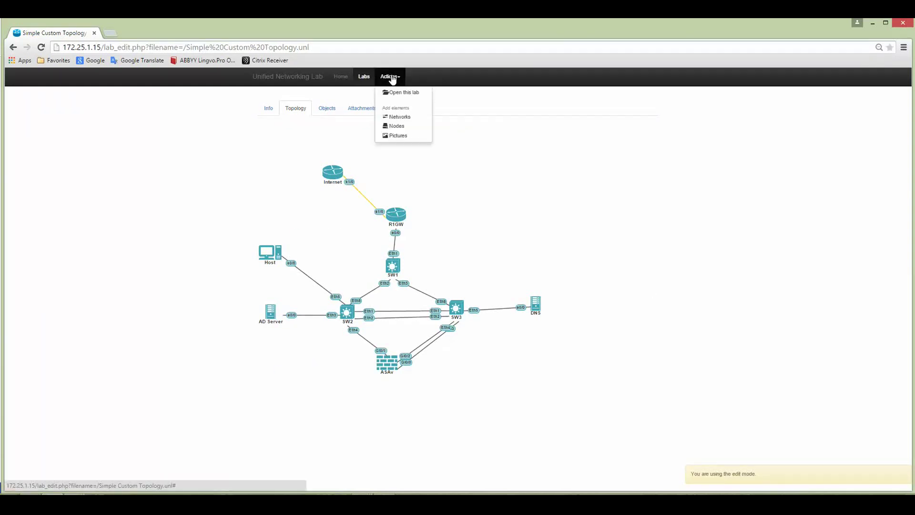
pyautogui.click(402, 136)
pyautogui.click(423, 111)
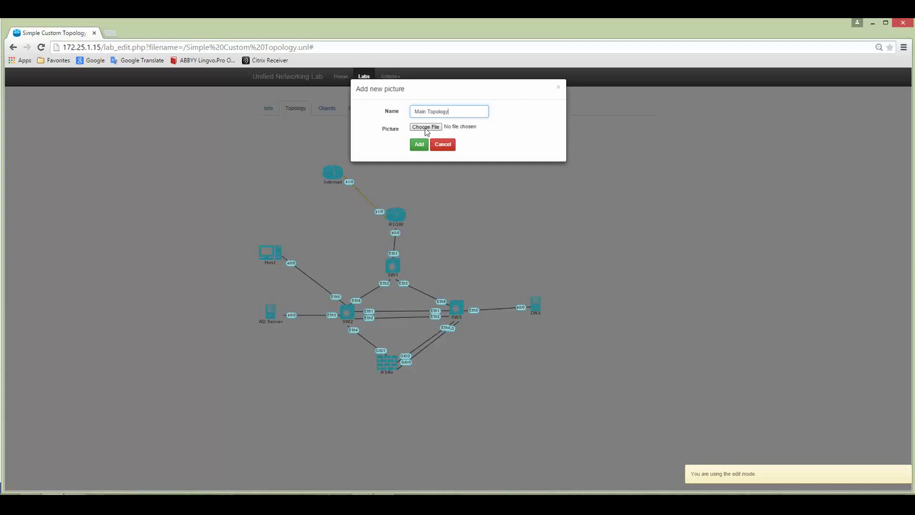
# - Choose Topo1.png as the picture file and add the Main Topology picture
pyautogui.click(426, 127)
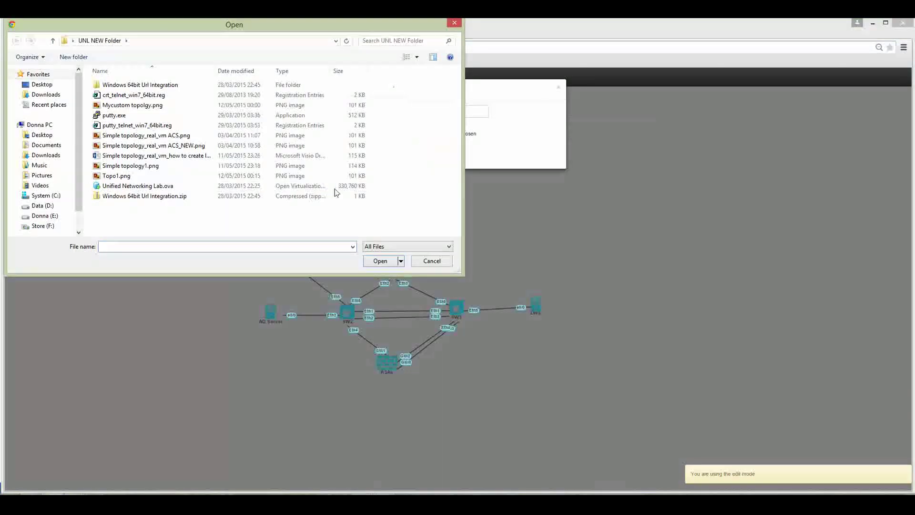
pyautogui.click(120, 177)
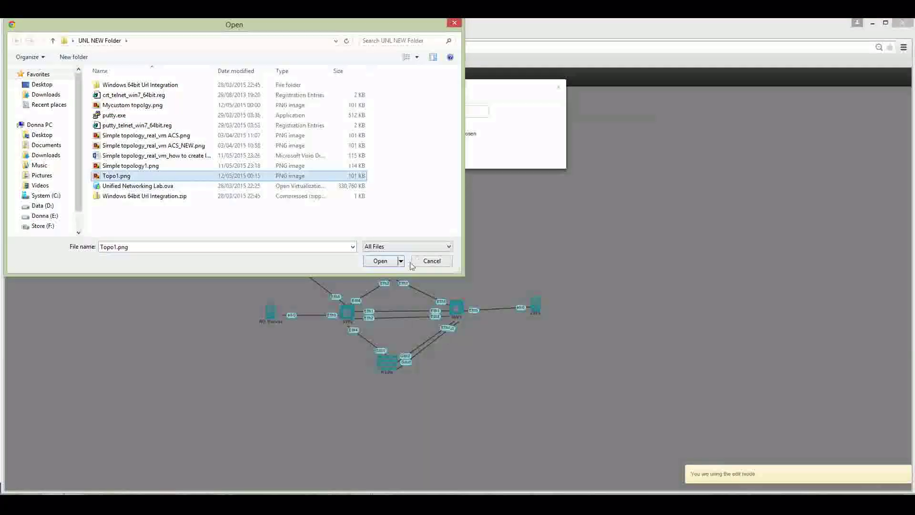
pyautogui.click(381, 261)
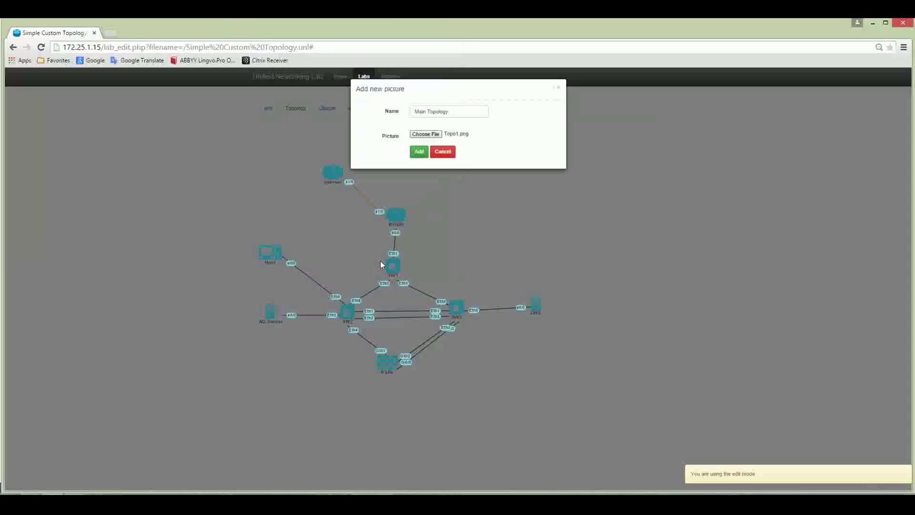
pyautogui.click(419, 151)
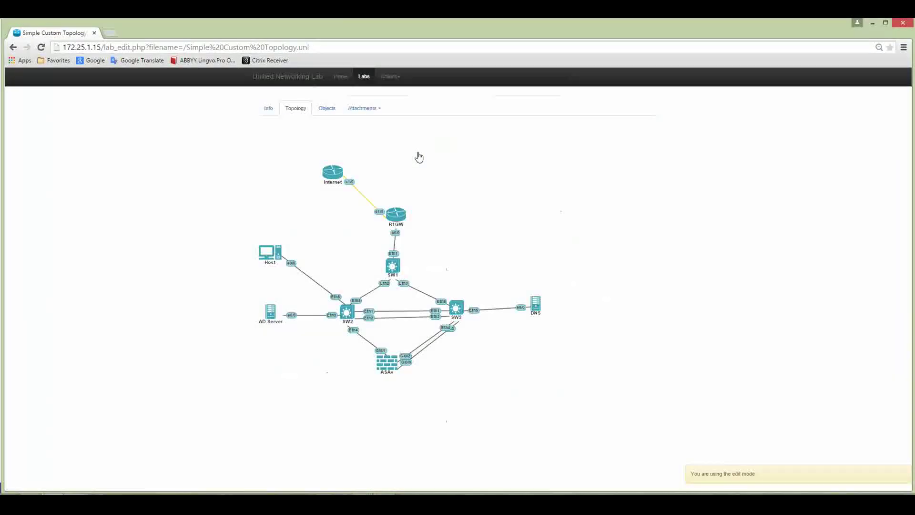
# - Open Attachments > Pictures and choose Edit on the Main Topology thumbnail
pyautogui.click(365, 110)
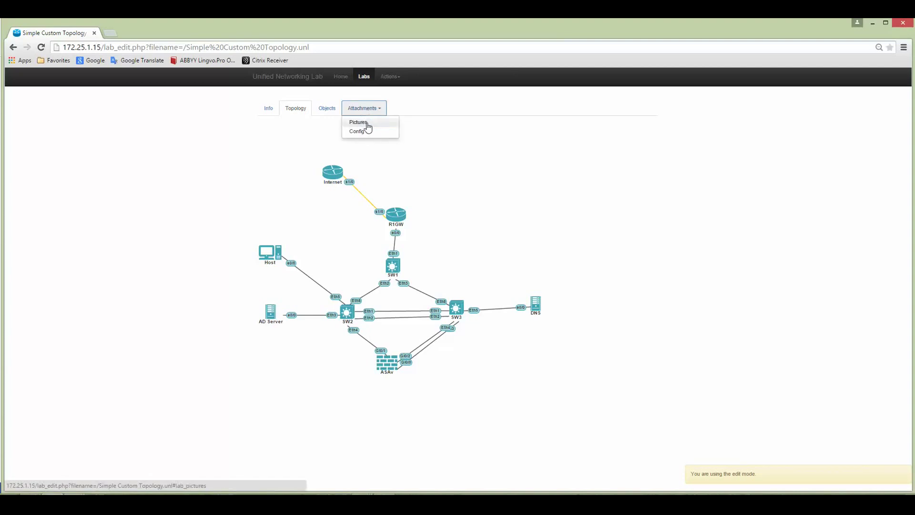
pyautogui.click(368, 125)
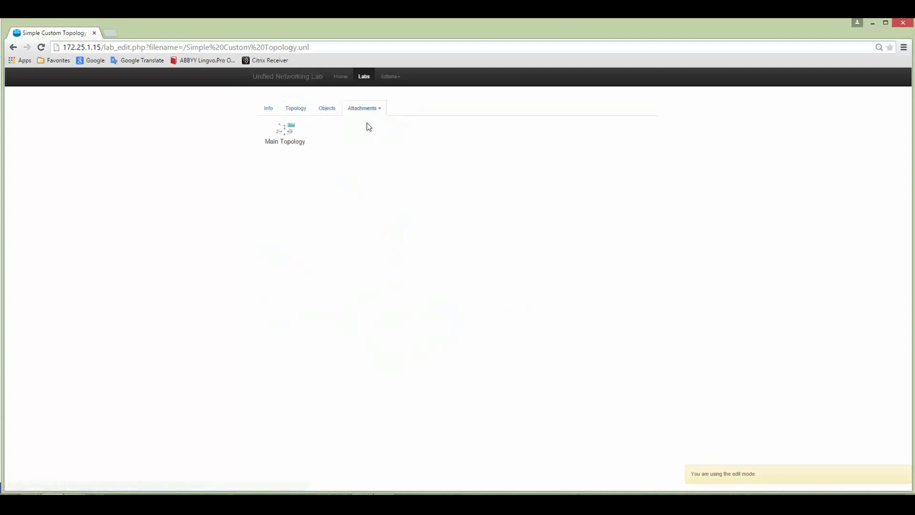
pyautogui.rightClick(288, 134)
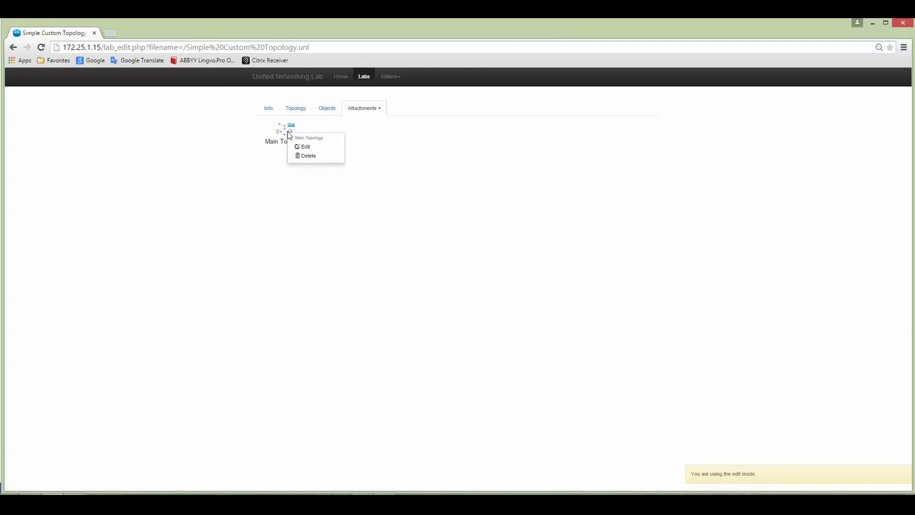
pyautogui.click(310, 149)
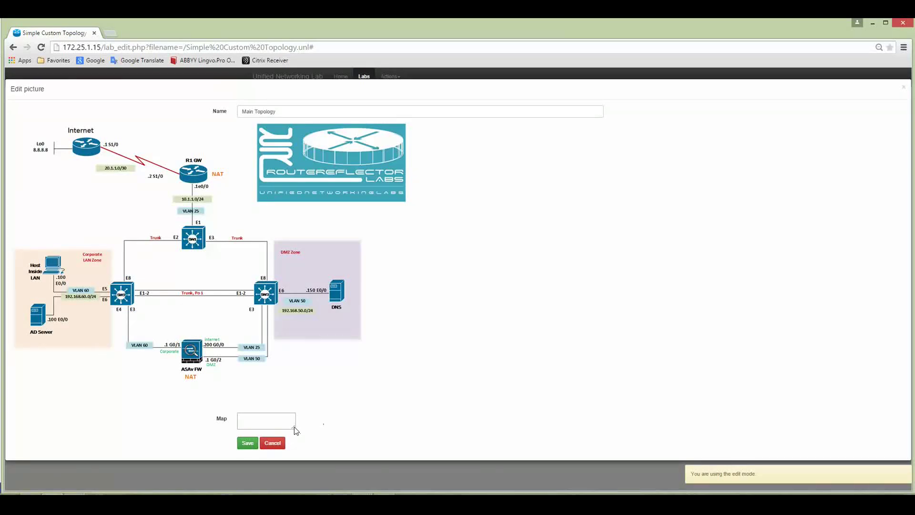
# - Drag the Map textarea's corner to enlarge it beneath the Main Topology picture
pyautogui.moveTo(296, 427); pyautogui.dragTo(456, 457)
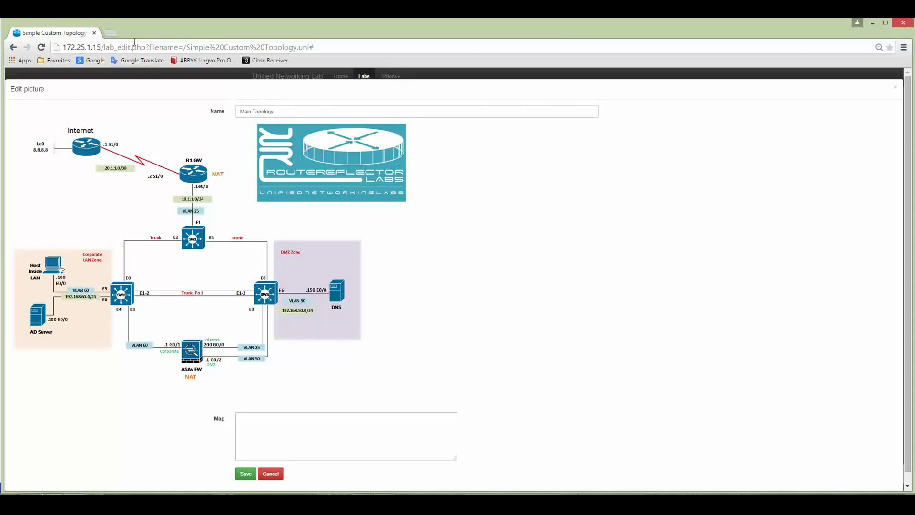
# - In a new tab, reopen Simple Custom Topology.unl from the UNetLab home Labs list
pyautogui.click(111, 33)
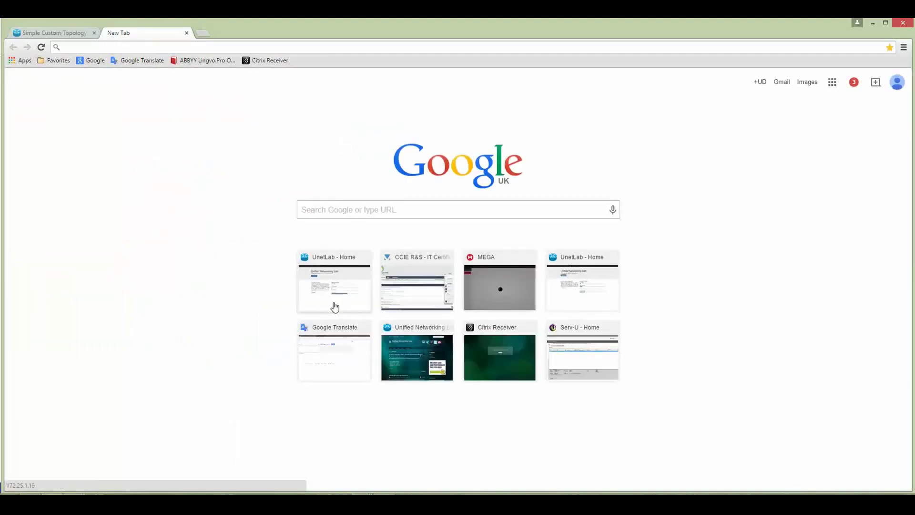
pyautogui.click(333, 286)
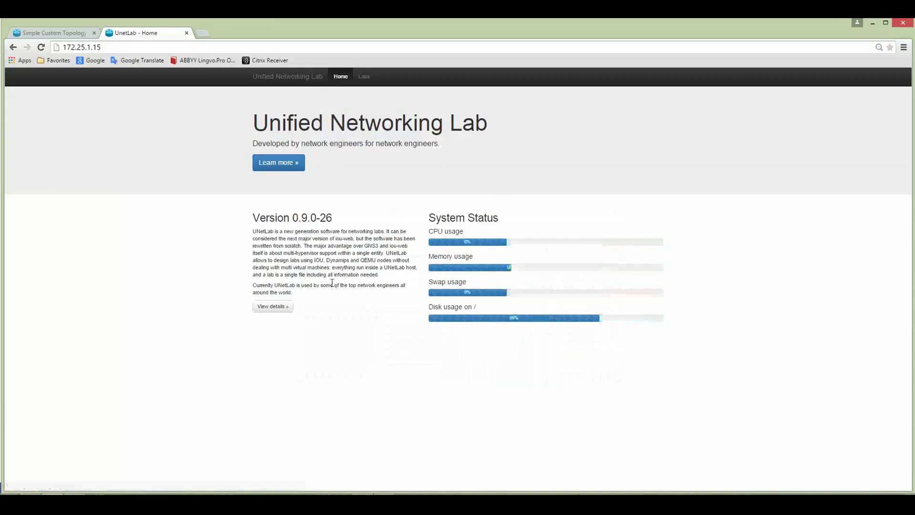
pyautogui.click(364, 78)
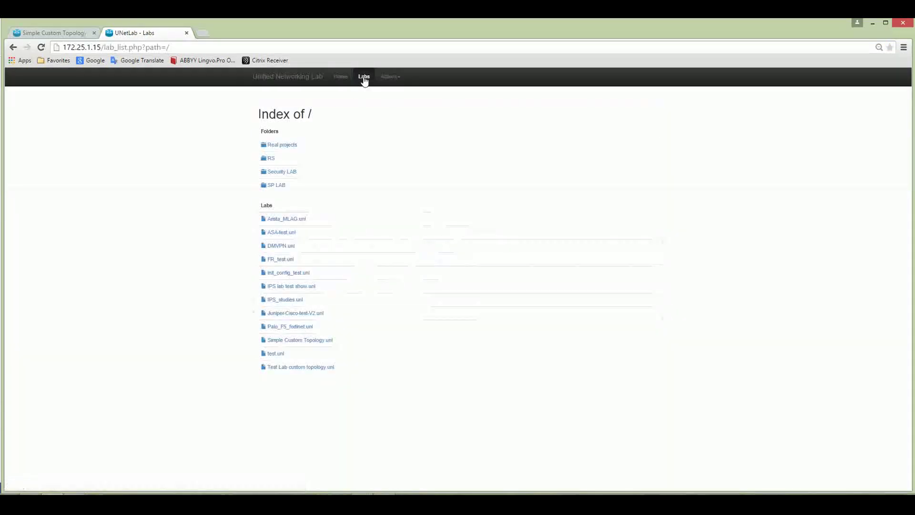
pyautogui.click(303, 340)
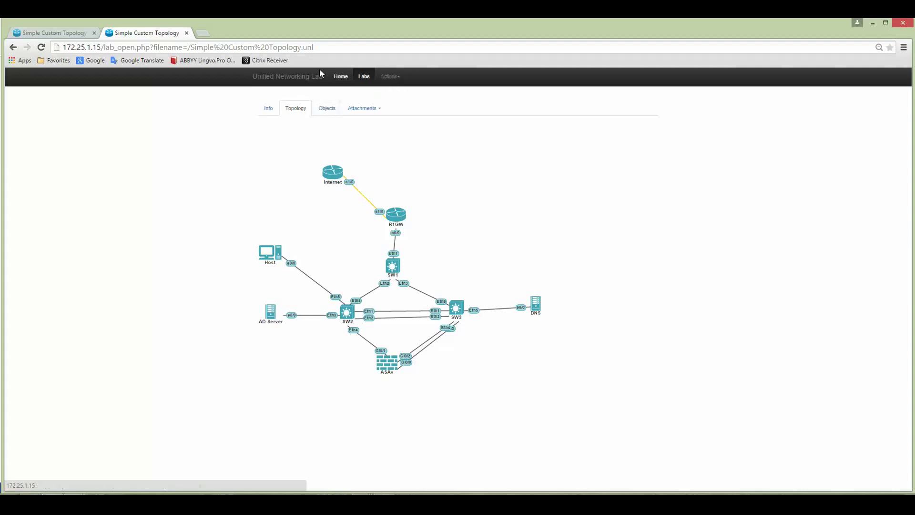
pyautogui.click(390, 77)
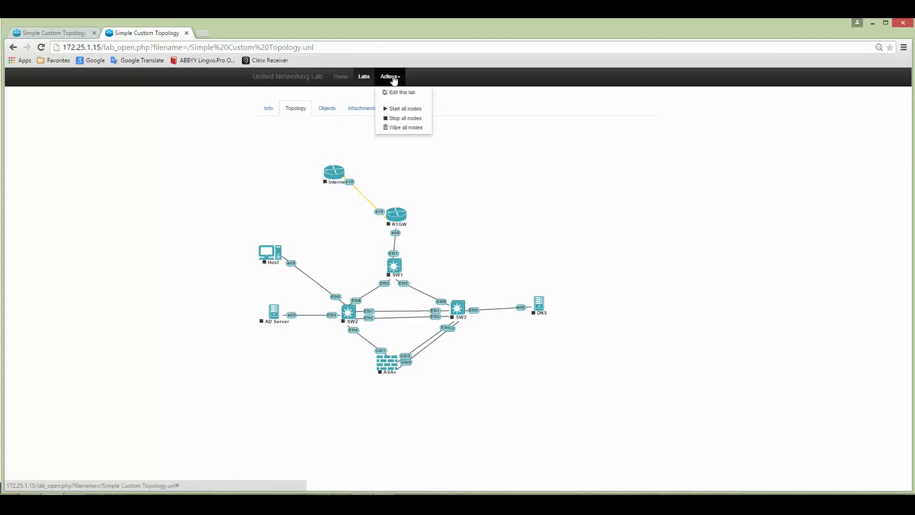
pyautogui.click(391, 77)
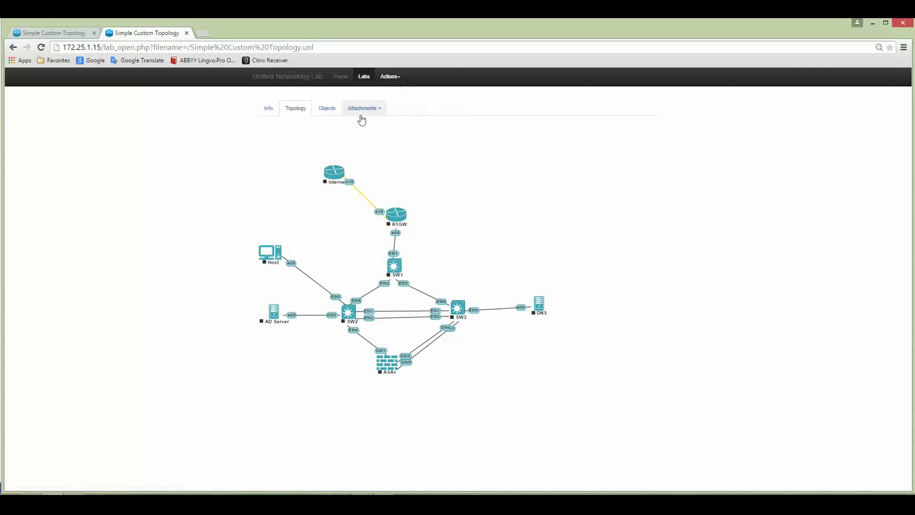
# - Look up node IDs 1–5 for Internet, R1GW, Host, AD Server and DNS in the Nodes table
pyautogui.click(327, 111)
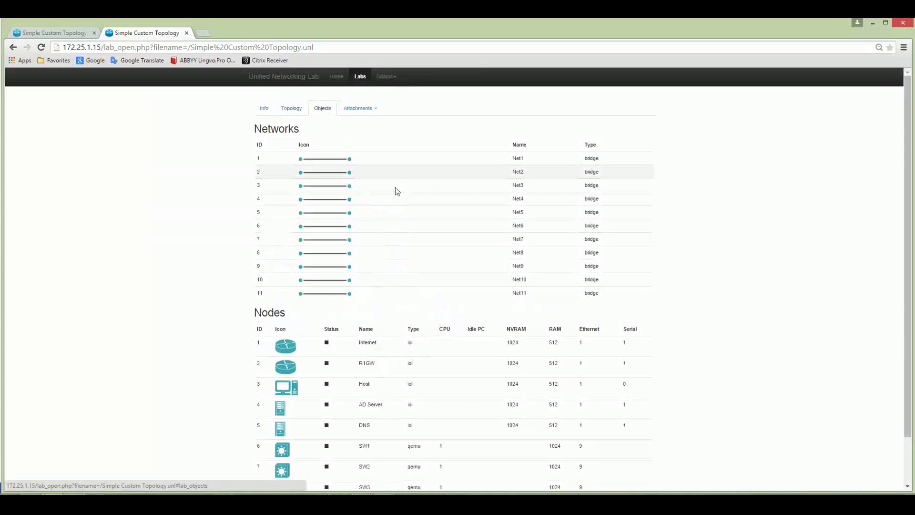
pyautogui.scroll(-1, 410, 205)
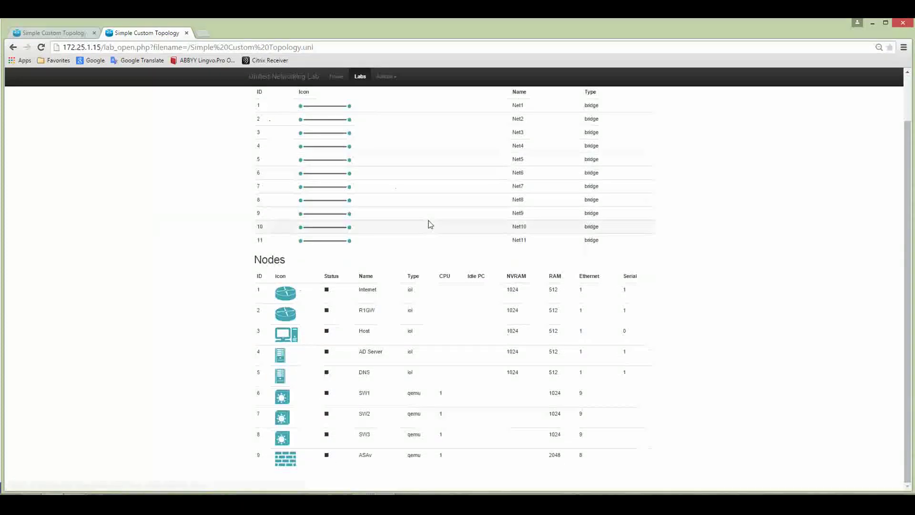
pyautogui.doubleClick(258, 290)
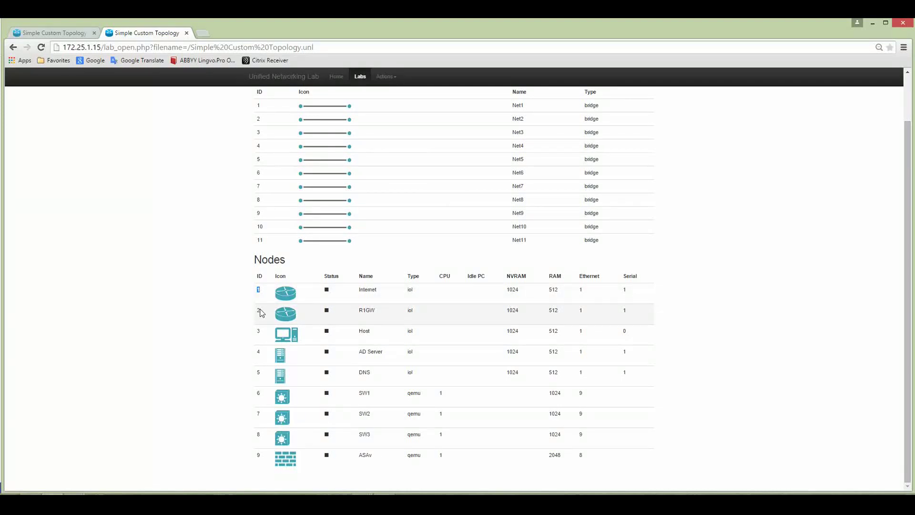
pyautogui.doubleClick(259, 311)
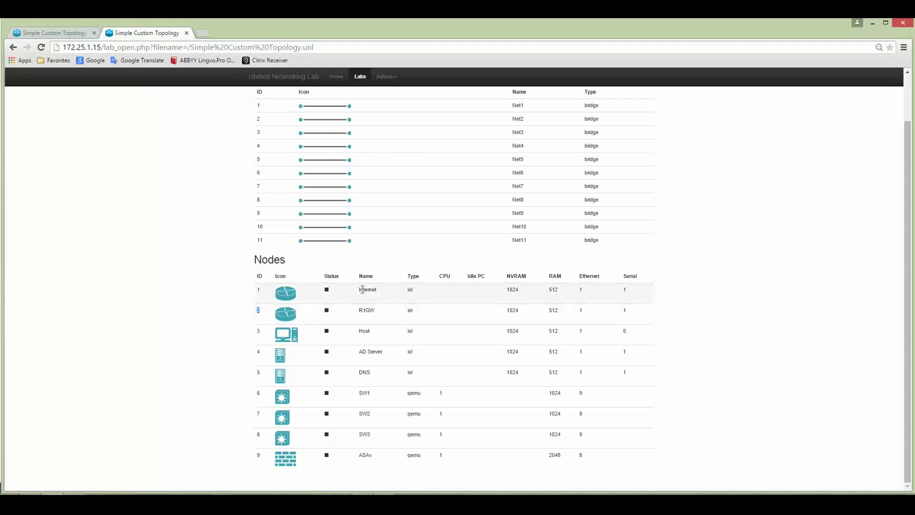
pyautogui.doubleClick(259, 331)
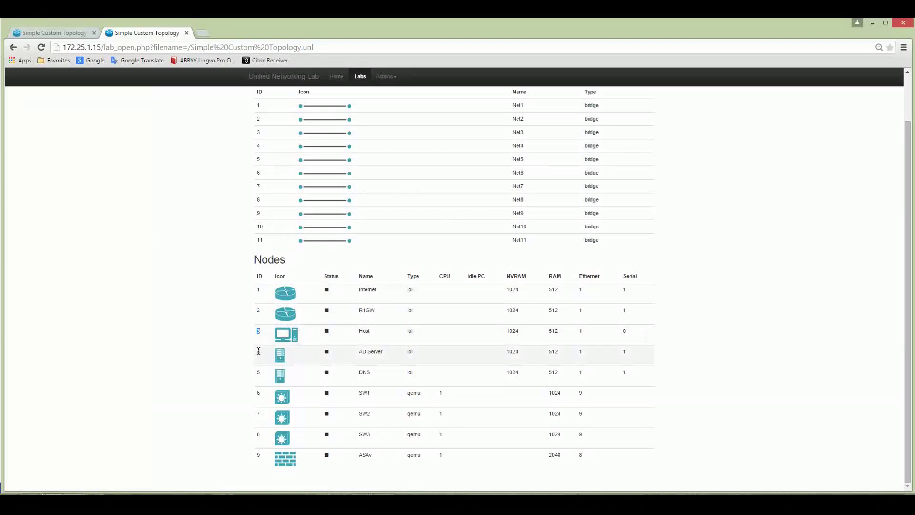
pyautogui.doubleClick(258, 352)
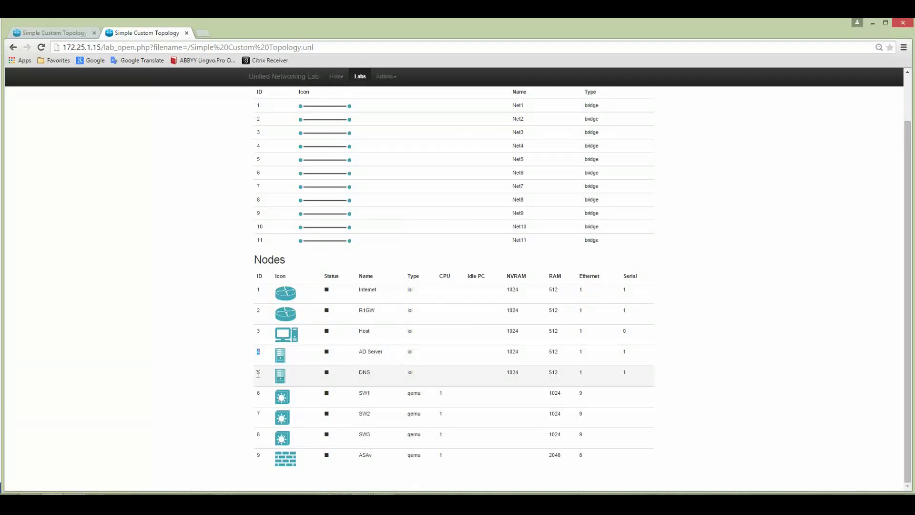
pyautogui.doubleClick(258, 374)
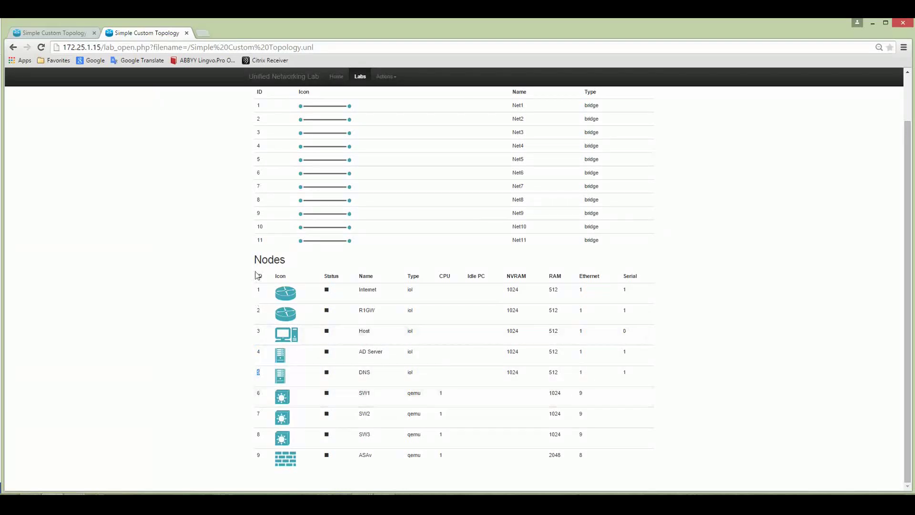
pyautogui.click(64, 38)
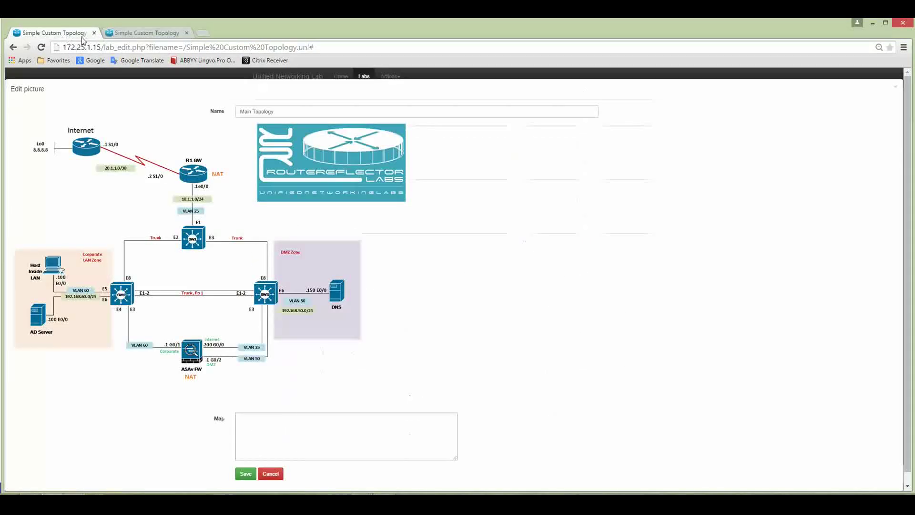
# - Add telnet map areas for the Internet, R1 GW and Host icons, checking their node IDs
pyautogui.click(87, 141)
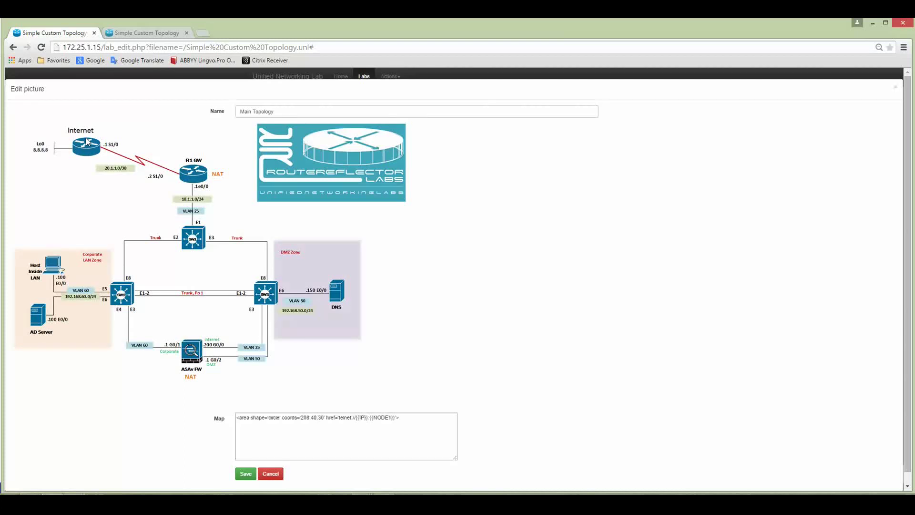
pyautogui.click(195, 168)
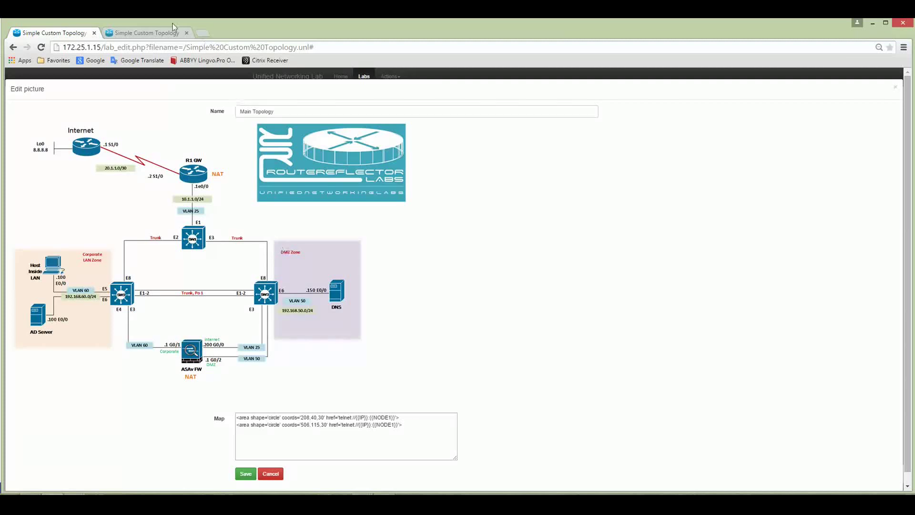
pyautogui.click(158, 34)
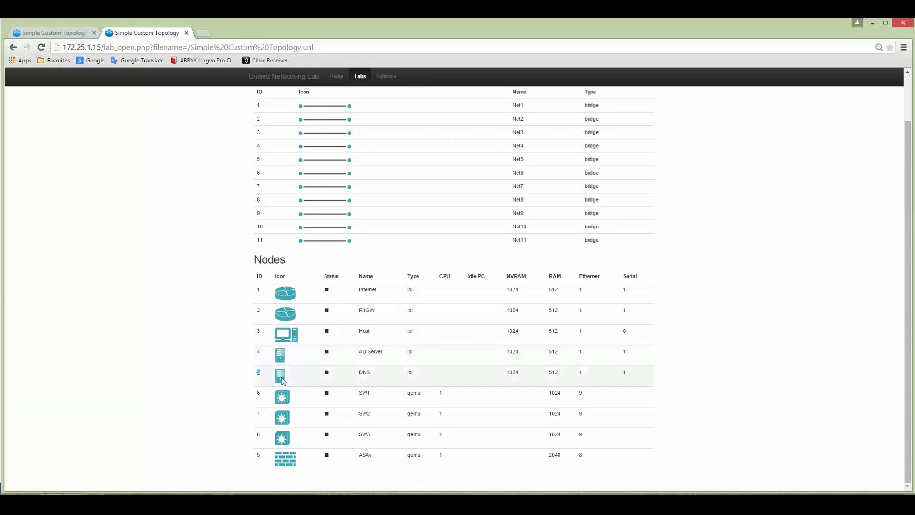
pyautogui.click(67, 34)
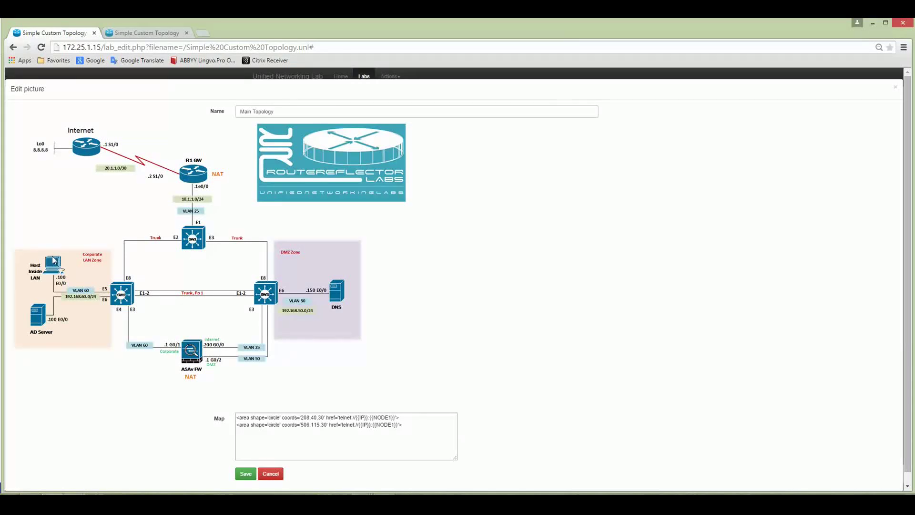
pyautogui.click(54, 260)
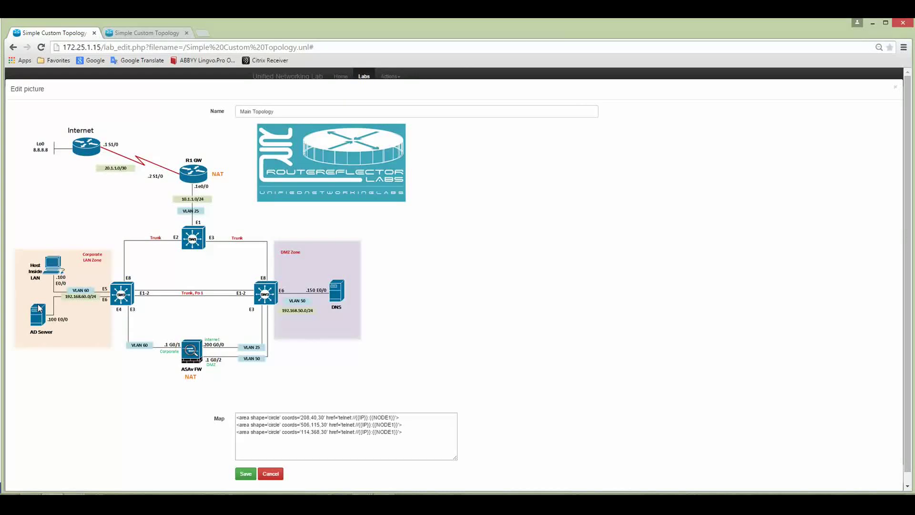
pyautogui.click(159, 32)
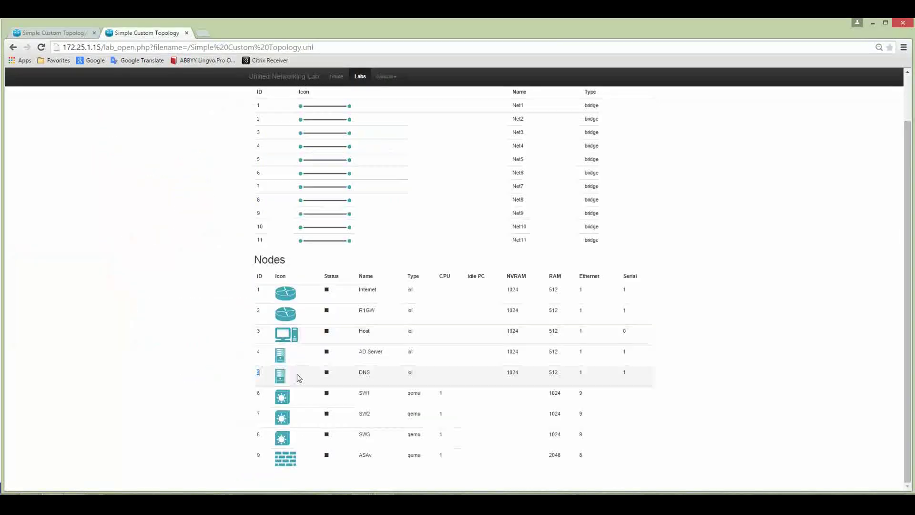
pyautogui.click(56, 33)
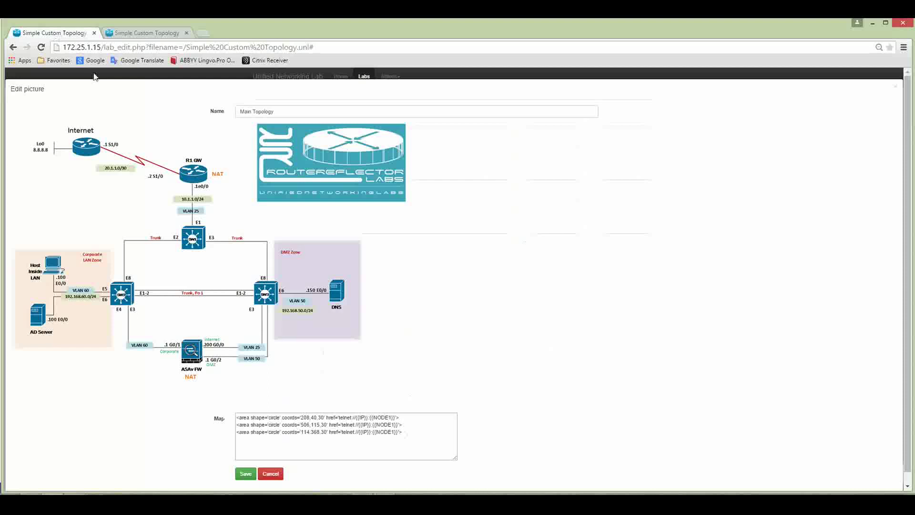
# - Add telnet map areas for AD Server, DNS, SW1 and SW2, verifying node IDs in the list
pyautogui.click(40, 309)
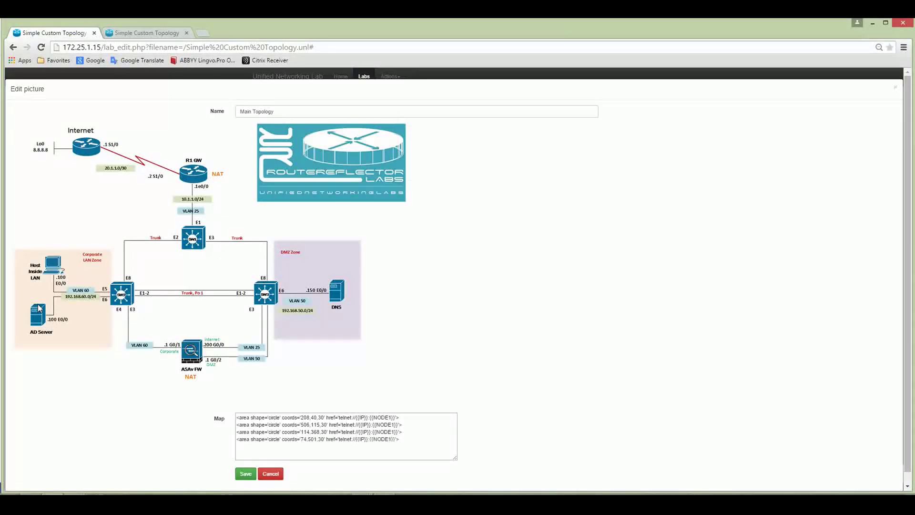
pyautogui.click(338, 285)
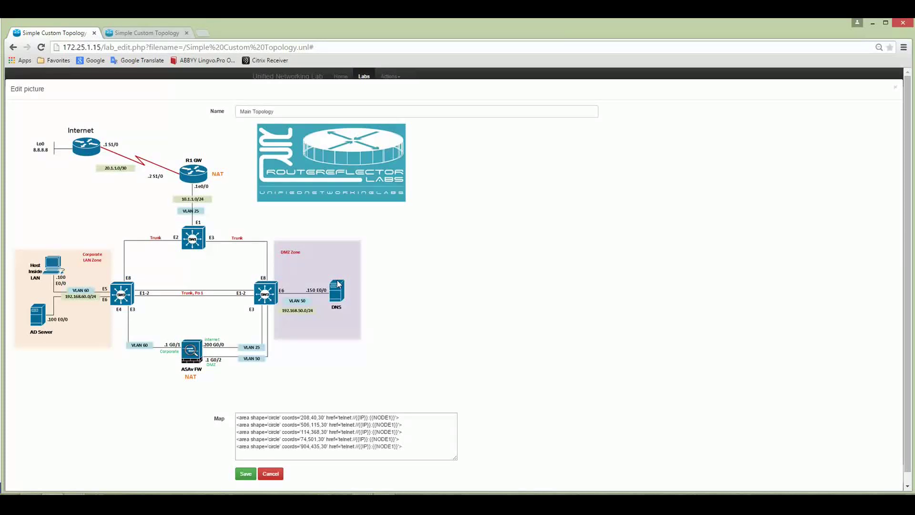
pyautogui.click(156, 32)
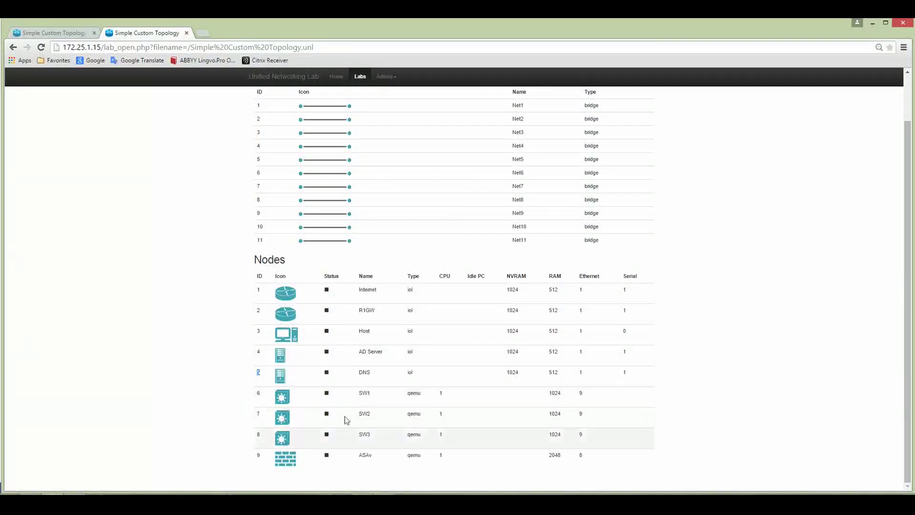
pyautogui.click(64, 34)
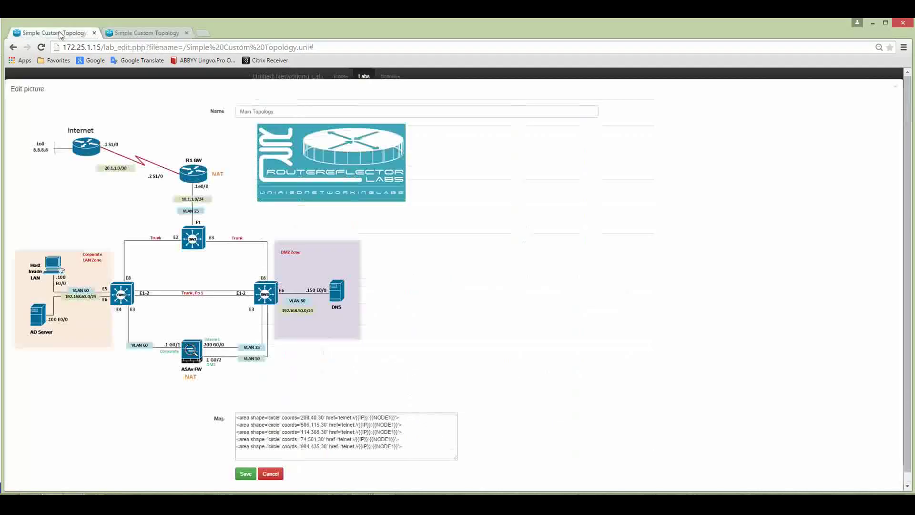
pyautogui.click(193, 232)
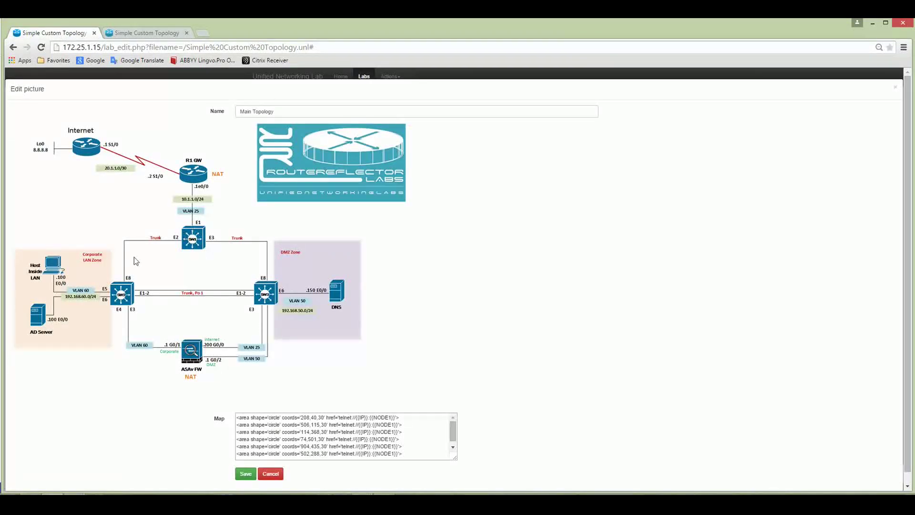
pyautogui.click(122, 285)
pyautogui.click(150, 30)
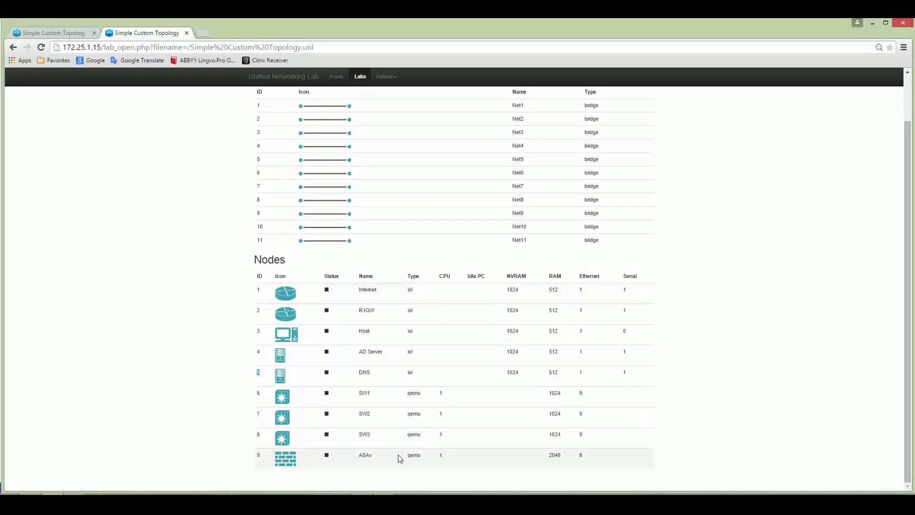
pyautogui.click(74, 36)
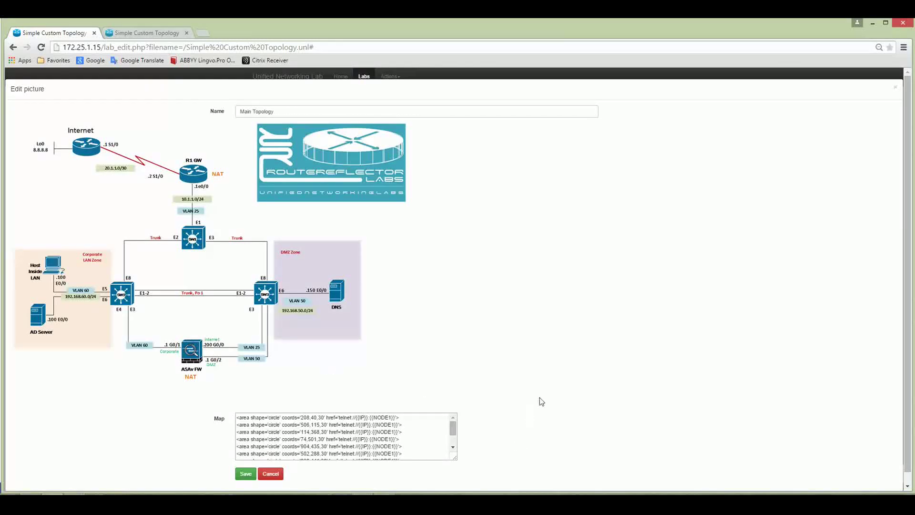
# - Enlarge the Map box and renumber map lines 2–5 to NODE2 through NODE5
pyautogui.moveTo(455, 459); pyautogui.dragTo(527, 476)
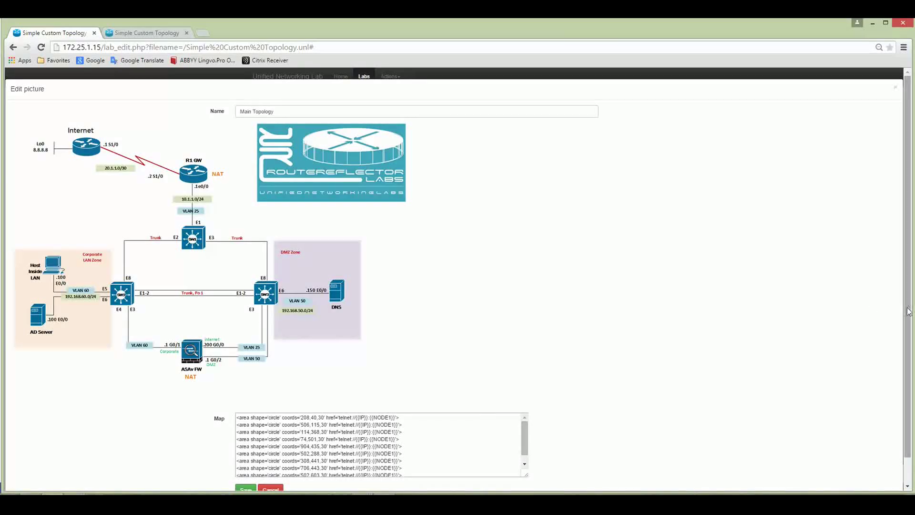
pyautogui.scroll(-1, 908, 307)
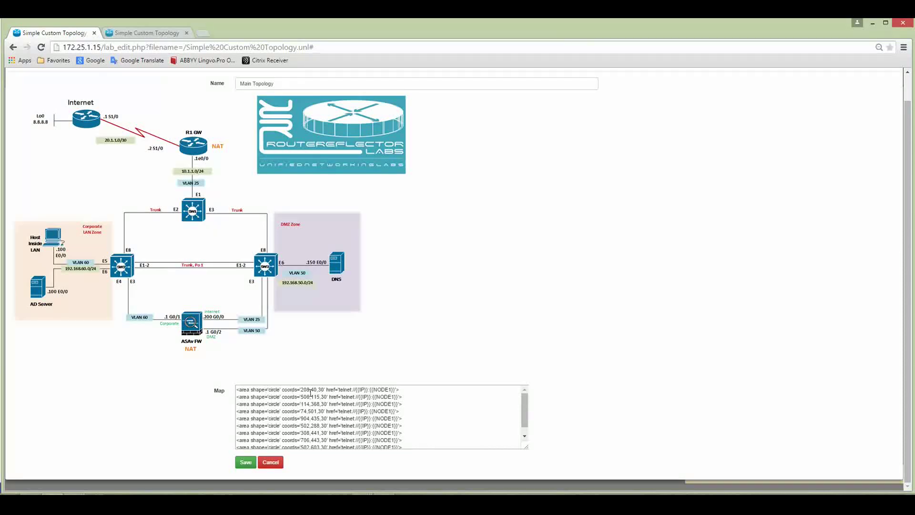
pyautogui.doubleClick(351, 389)
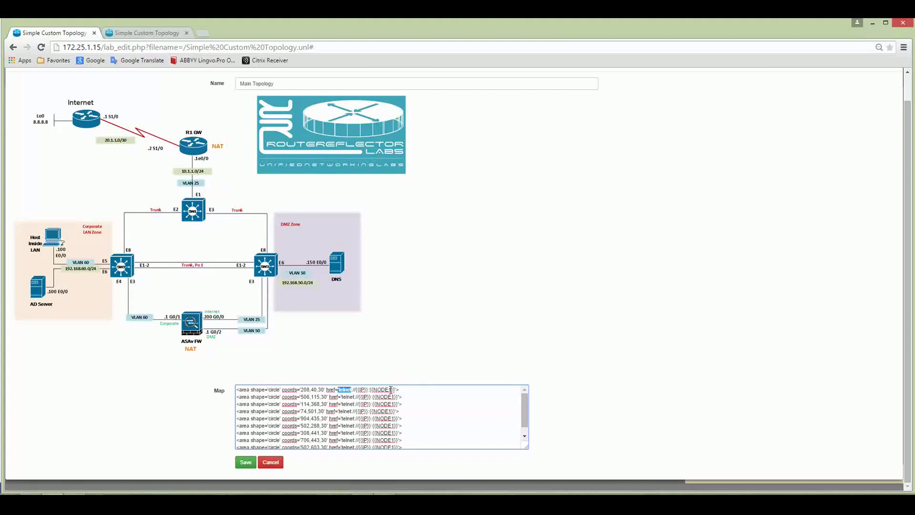
pyautogui.click(403, 406)
pyautogui.click(394, 397)
pyautogui.press('BackSpace')
pyautogui.write('2')
pyautogui.click(395, 404)
pyautogui.press('BackSpace')
pyautogui.write('3')
pyautogui.press('Down')
pyautogui.press('BackSpace')
pyautogui.write('4')
pyautogui.press('Down')
pyautogui.press('BackSpace')
pyautogui.write('5')
# - Renumber the remaining areas to NODE6–NODE9 and change the last link from telnet to vnc
pyautogui.press('Down')
pyautogui.press('BackSpace')
pyautogui.write('6')
pyautogui.press('Down')
pyautogui.press('BackSpace')
pyautogui.write('7')
pyautogui.press('Down')
pyautogui.press('BackSpace')
pyautogui.write('8')
pyautogui.scroll(-1, 527, 411)
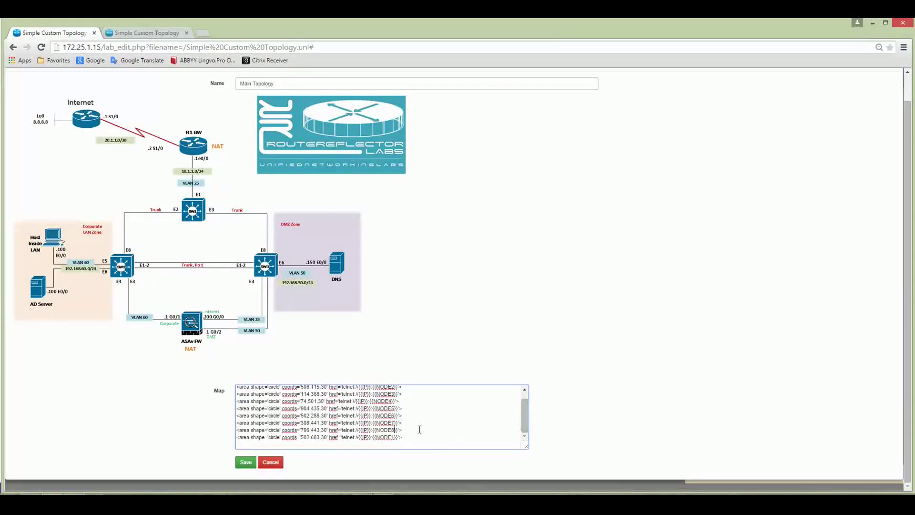
pyautogui.click(395, 437)
pyautogui.press('BackSpace')
pyautogui.write('9')
pyautogui.moveTo(355, 437); pyautogui.dragTo(343, 439)
pyautogui.write('vnc')
# - Put the lab topology into edit mode and confirm the ASAv node's console type is vnc
pyautogui.click(152, 34)
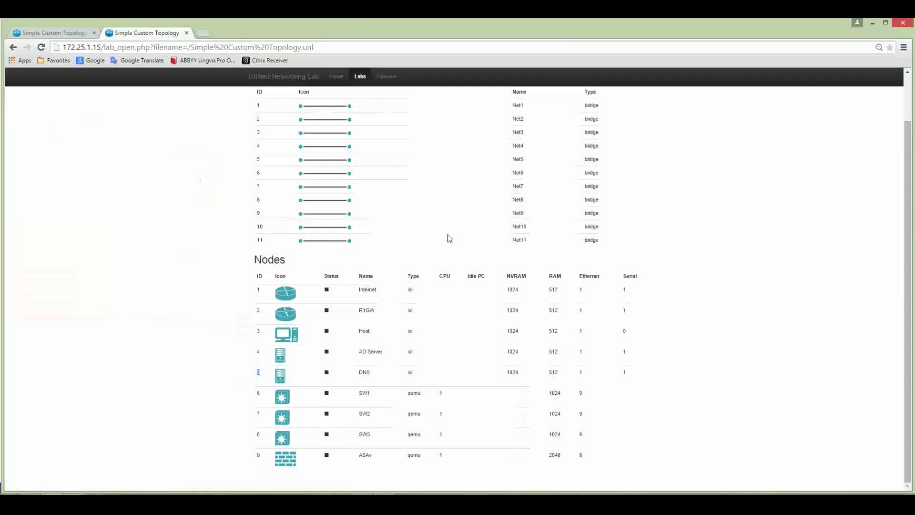
pyautogui.scroll(1, 327, 331)
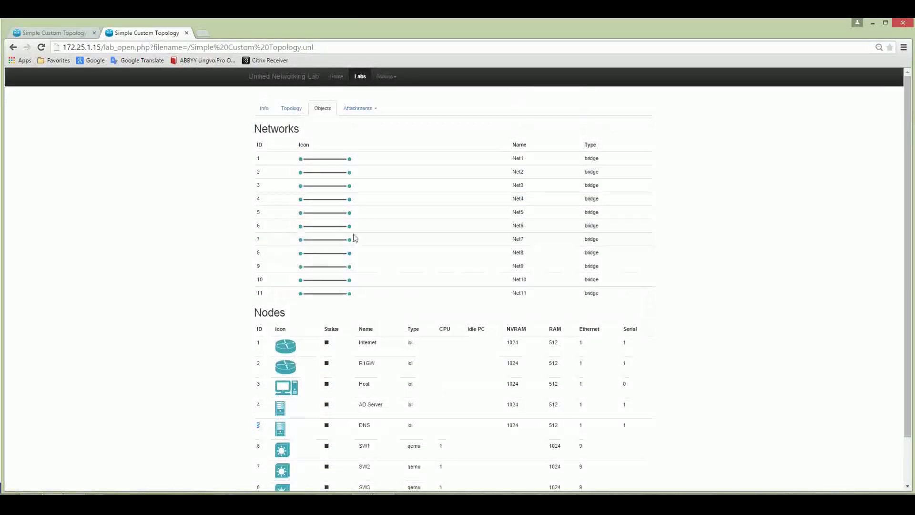
pyautogui.click(295, 108)
pyautogui.click(389, 77)
pyautogui.click(404, 91)
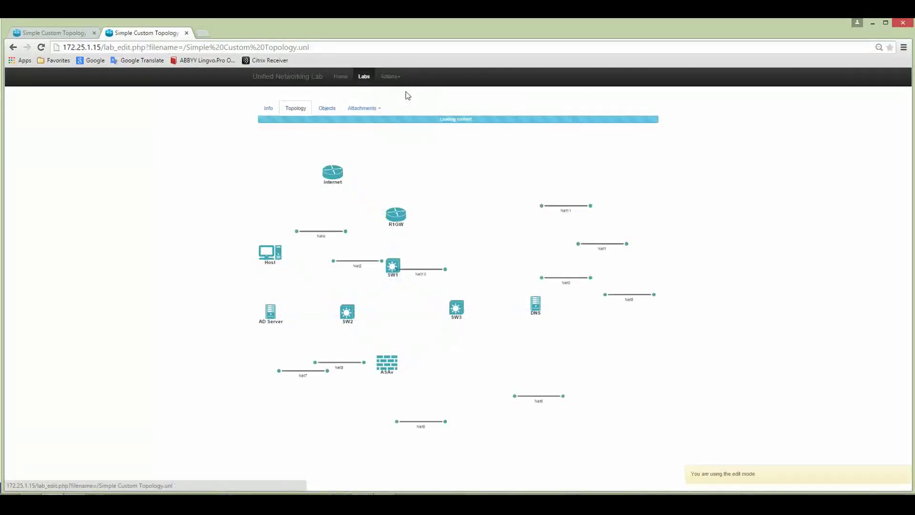
pyautogui.rightClick(387, 360)
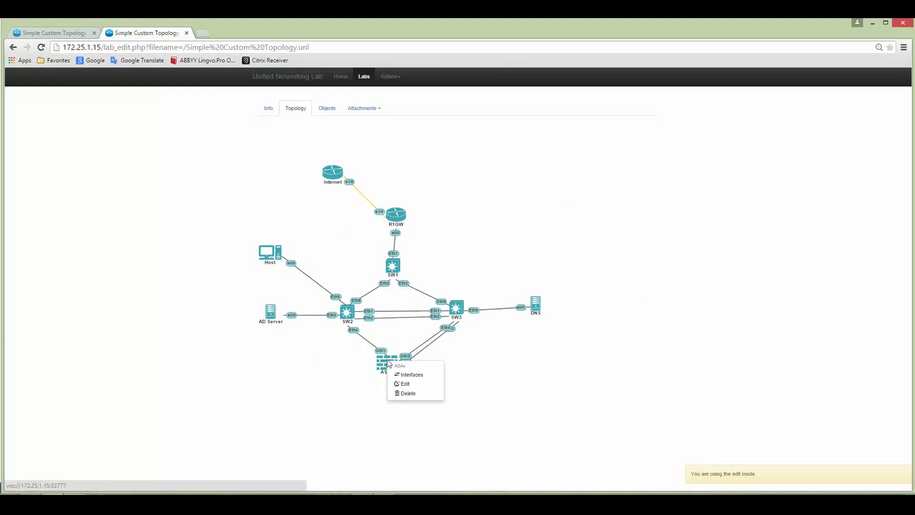
pyautogui.click(425, 384)
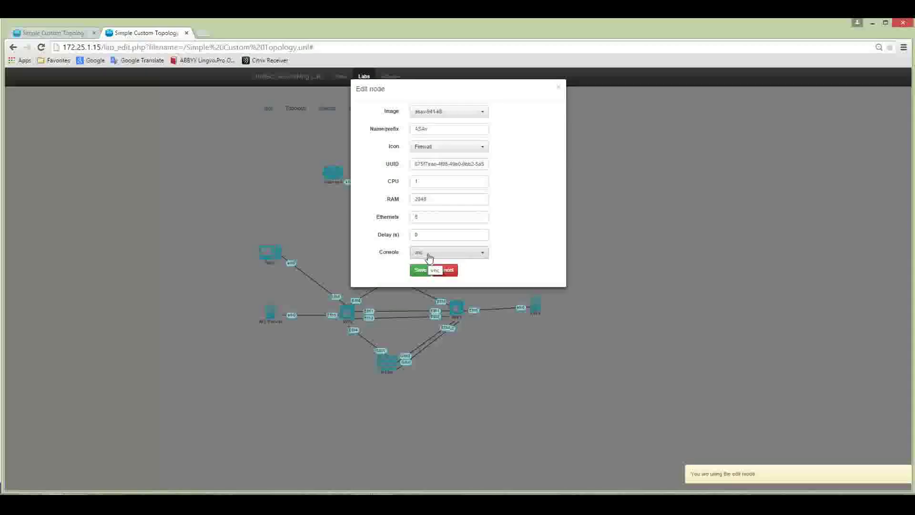
pyautogui.click(446, 270)
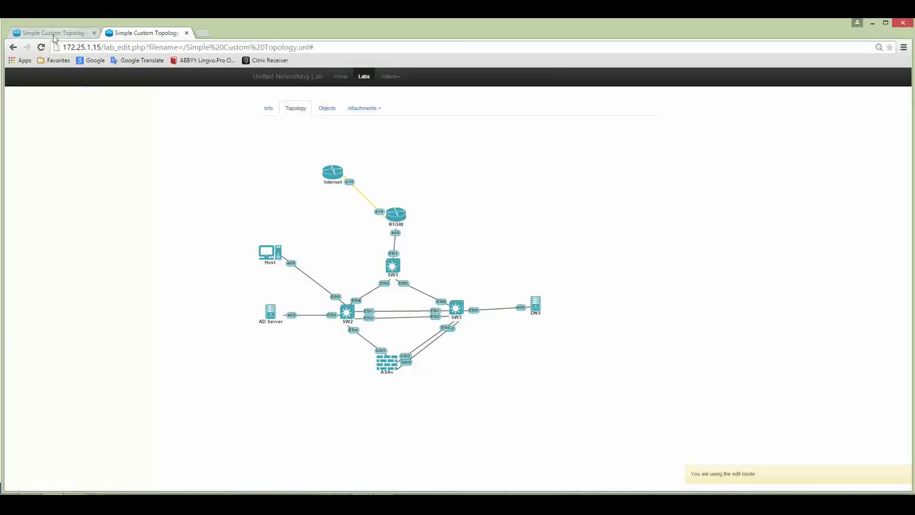
# - Save the Main Topology picture with its edited node map areas
pyautogui.click(54, 33)
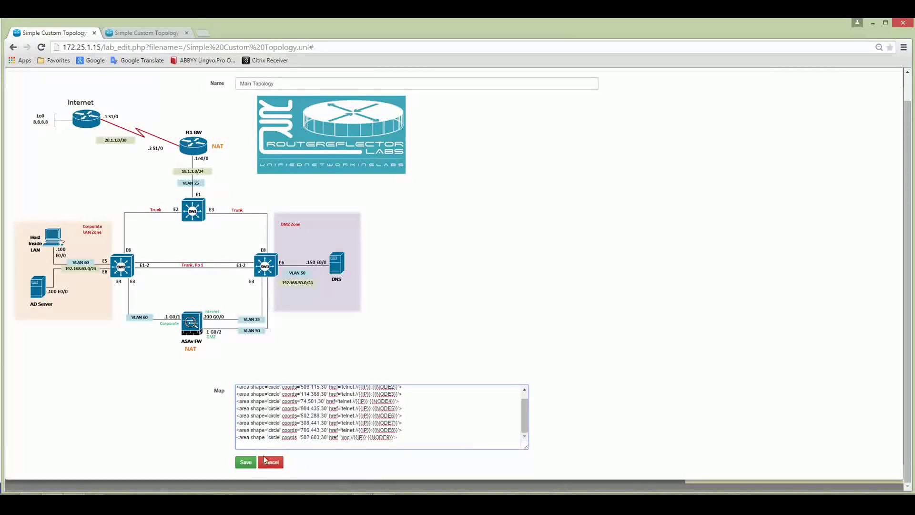
pyautogui.click(244, 464)
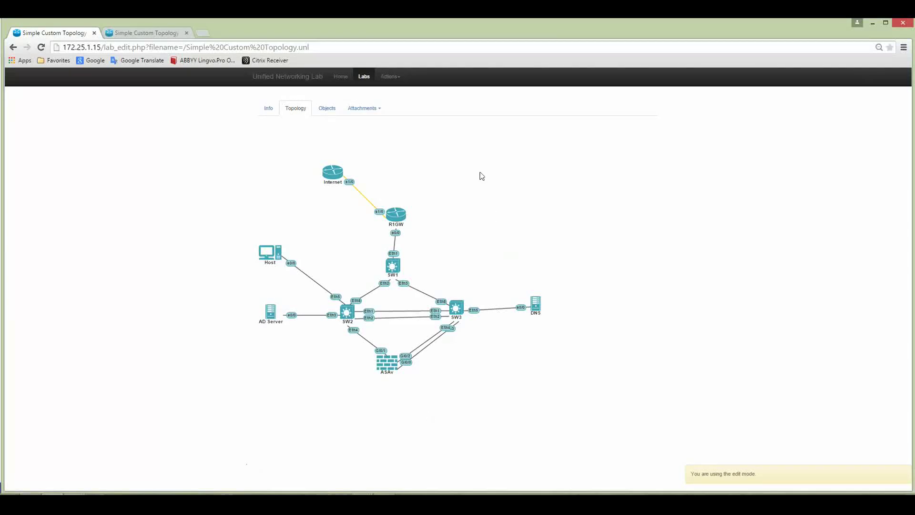
# - Exit edit mode and preview the Main Topology picture from Attachments > Pictures
pyautogui.click(390, 77)
pyautogui.click(403, 93)
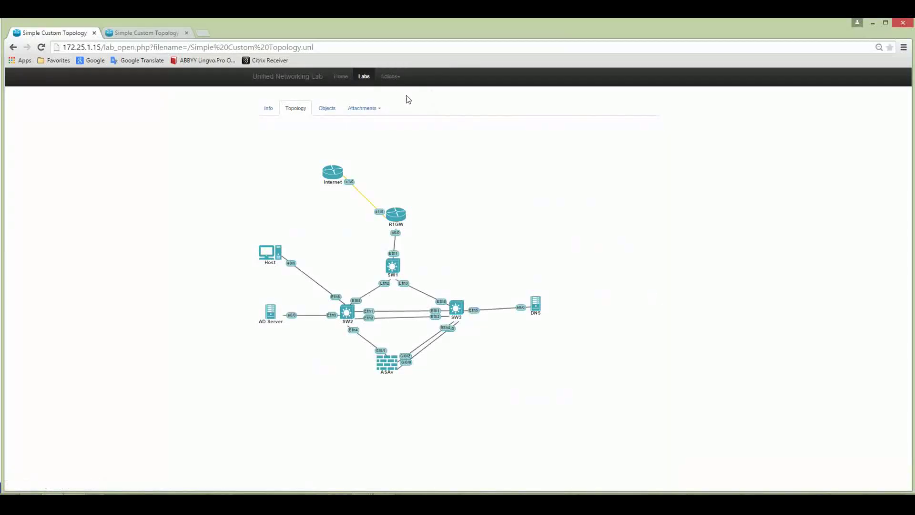
pyautogui.click(364, 109)
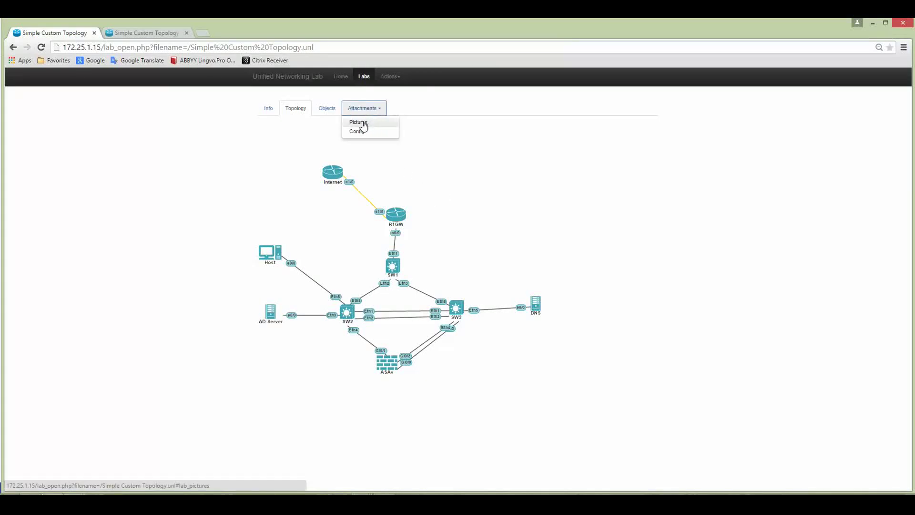
pyautogui.click(363, 124)
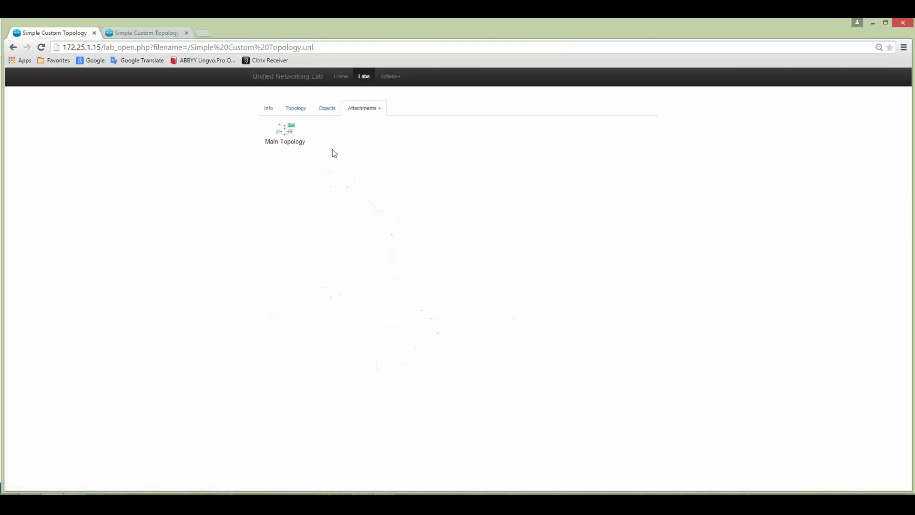
pyautogui.click(283, 134)
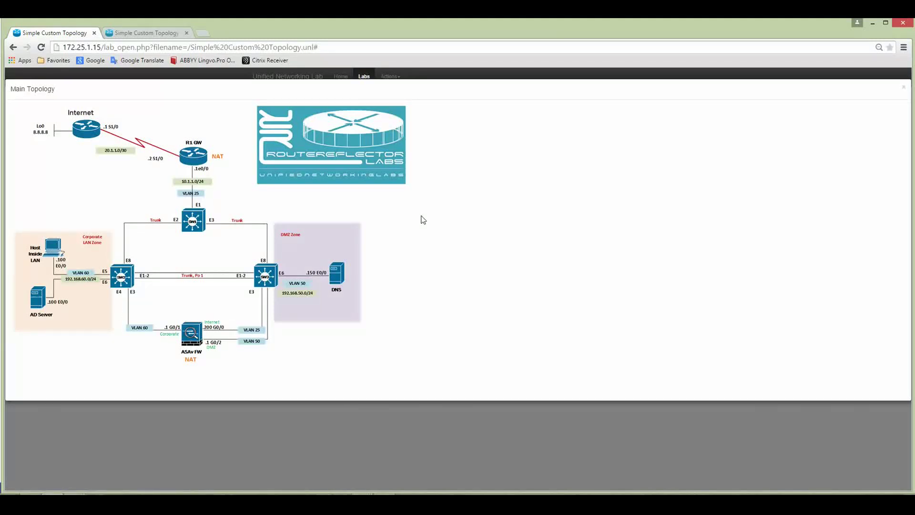
pyautogui.press('Escape')
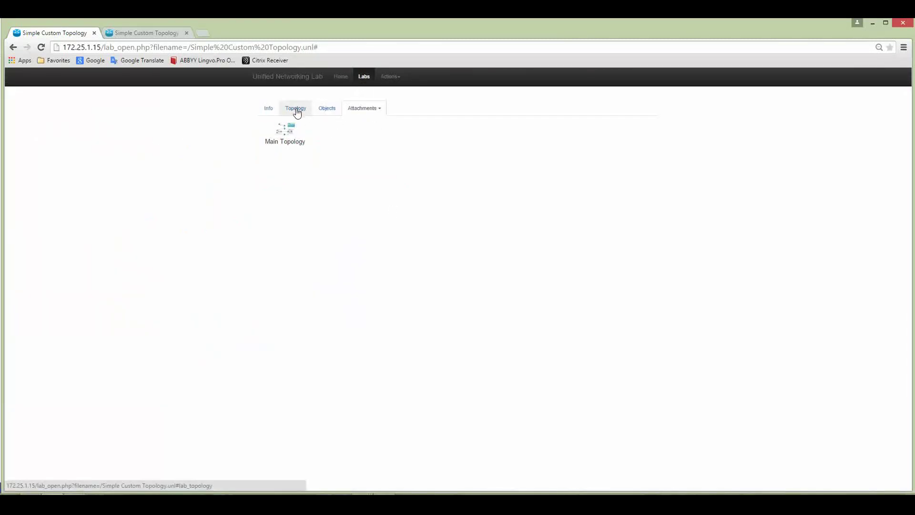
# - Start all of the lab's nodes and leave edit mode to run the Simple Custom Topology lab
pyautogui.click(296, 109)
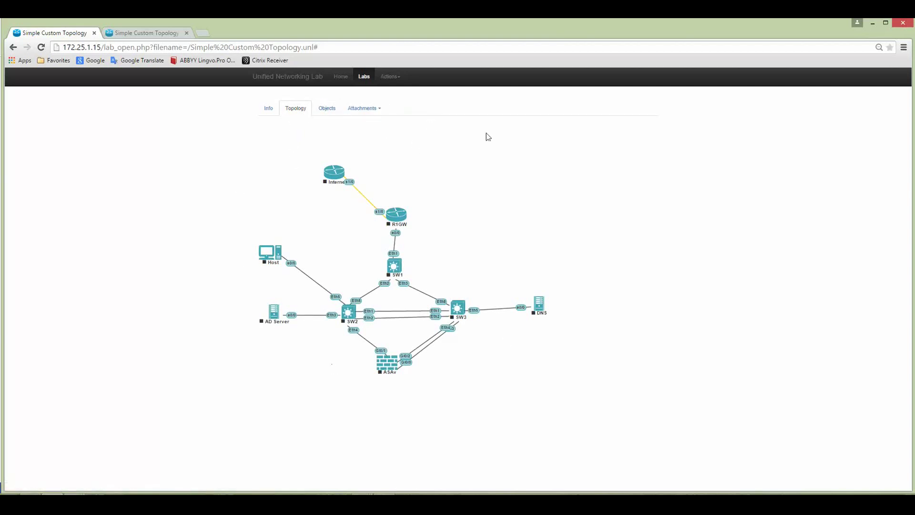
pyautogui.click(388, 77)
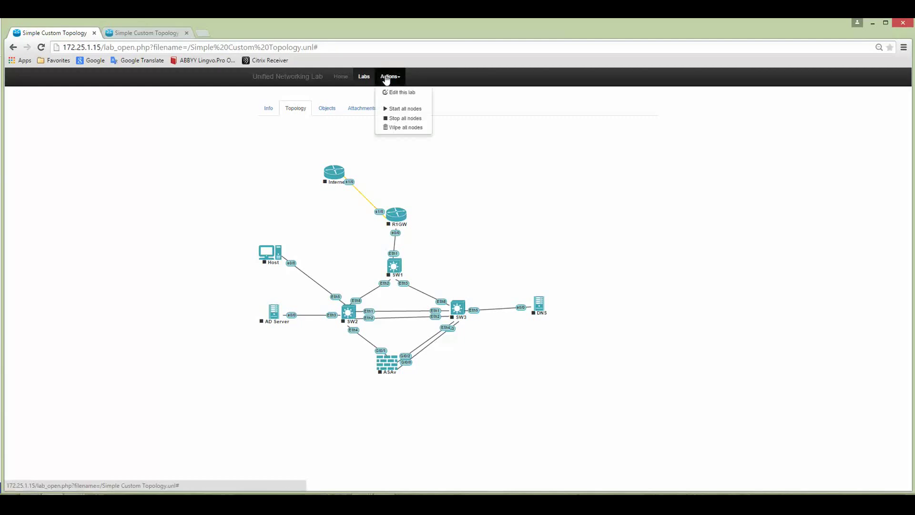
pyautogui.click(400, 110)
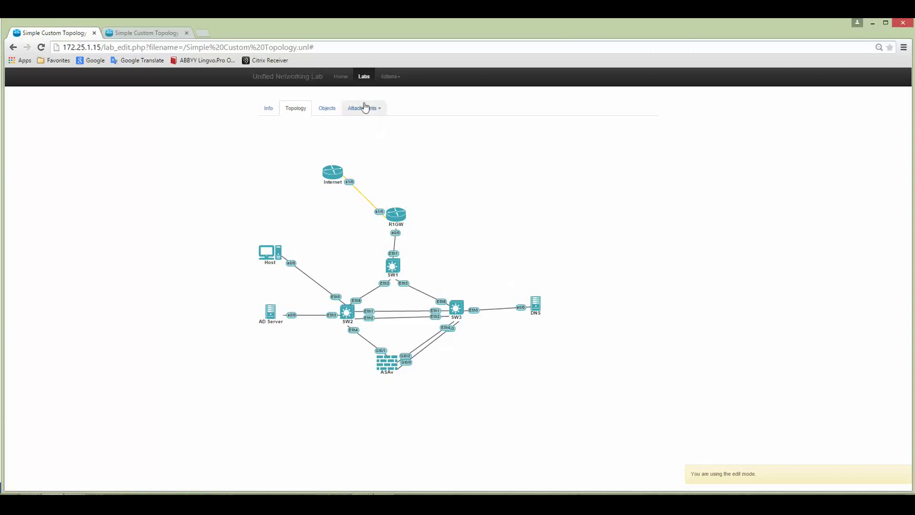
pyautogui.click(401, 78)
pyautogui.click(396, 93)
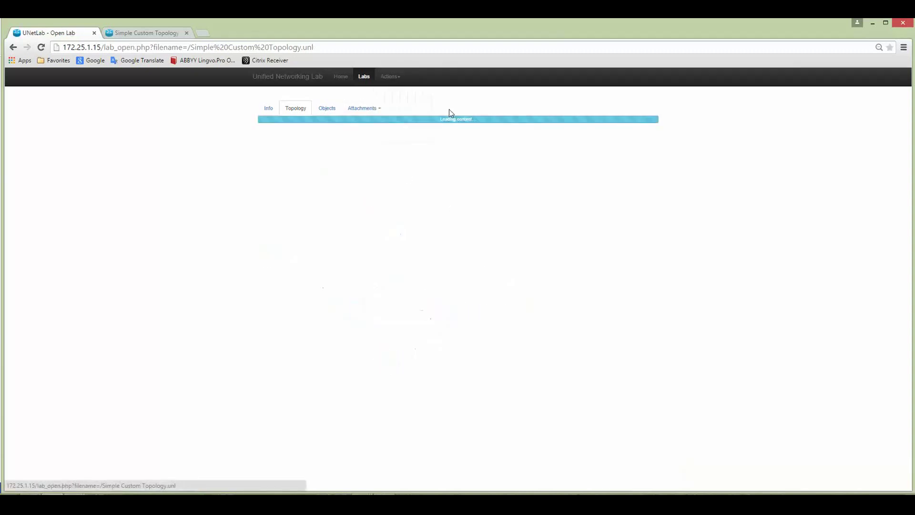
pyautogui.click(367, 109)
# - Open the Main Topology picture full size from Attachments > Pictures, closing and reopening it once
pyautogui.click(363, 122)
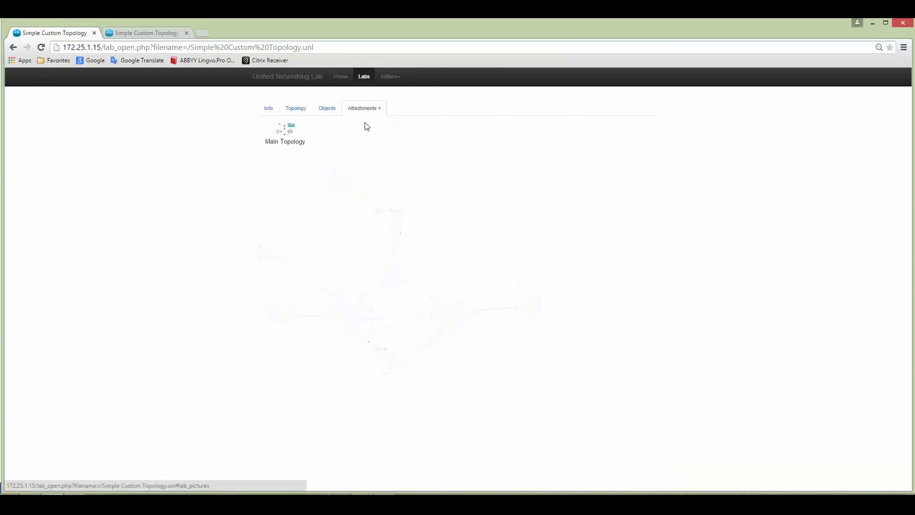
pyautogui.click(284, 135)
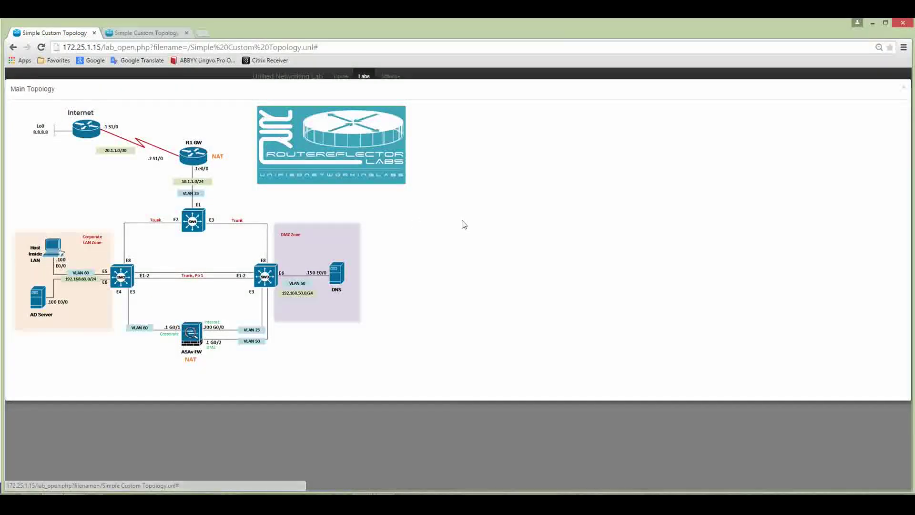
pyautogui.click(905, 91)
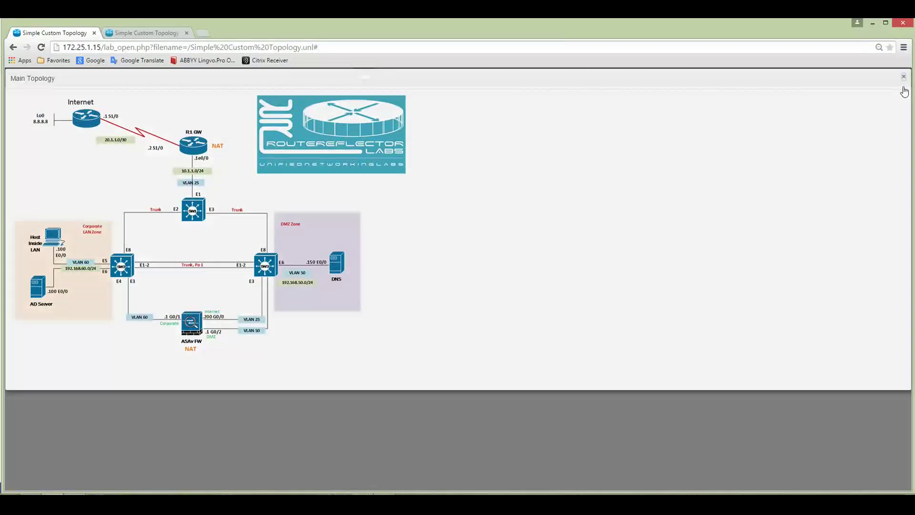
pyautogui.click(284, 133)
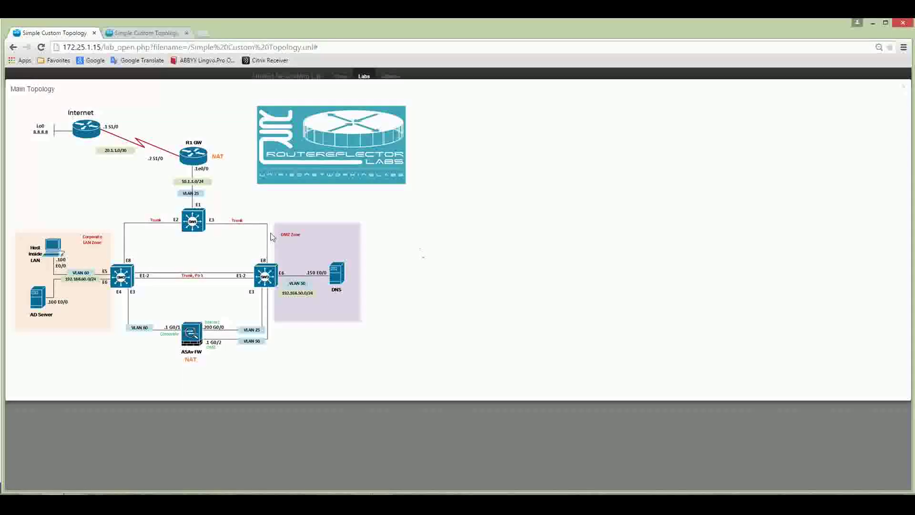
# - Open telnet consoles to Internet, R1GW, Host and AD Server, each answering at its prompt
pyautogui.click(86, 130)
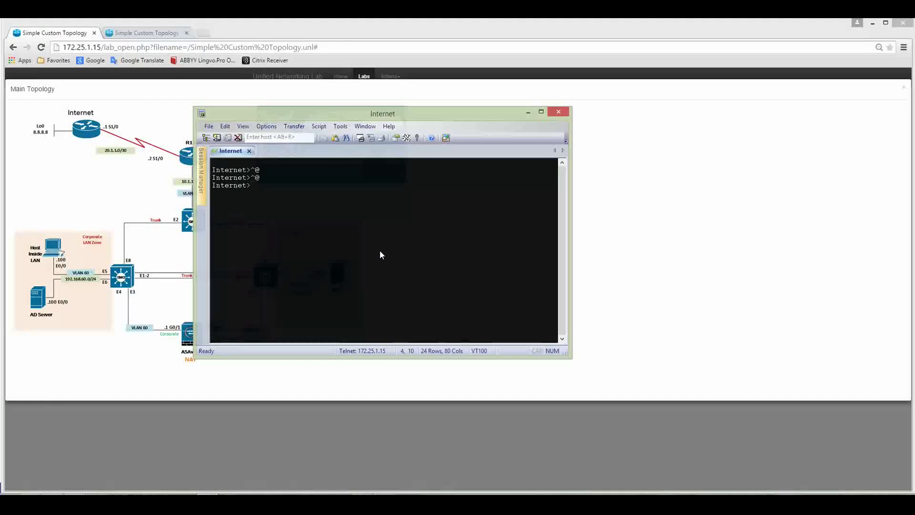
pyautogui.press('Return')
pyautogui.press('Return')
pyautogui.press('Return')
pyautogui.press('Return')
pyautogui.moveTo(383, 114); pyautogui.dragTo(606, 112)
pyautogui.click(191, 156)
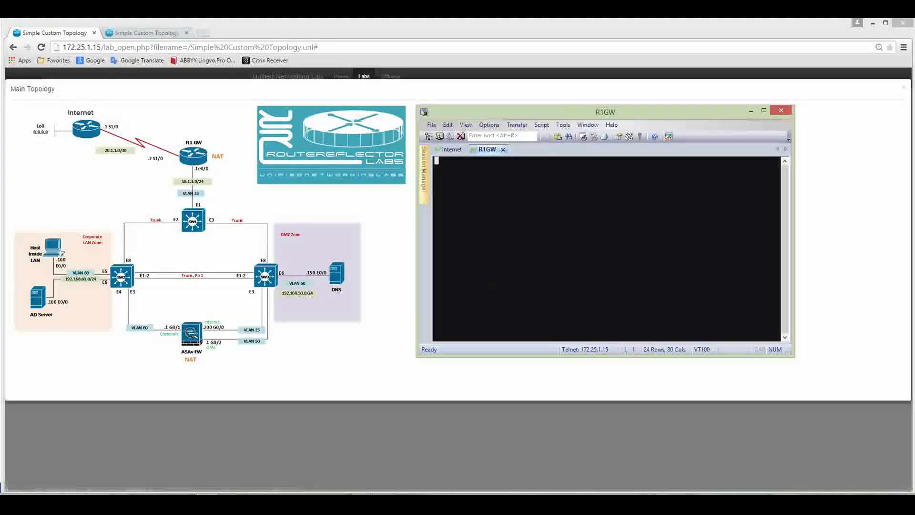
pyautogui.press('Return')
pyautogui.press('Return')
pyautogui.press('Return')
pyautogui.press('Return')
pyautogui.press('Return')
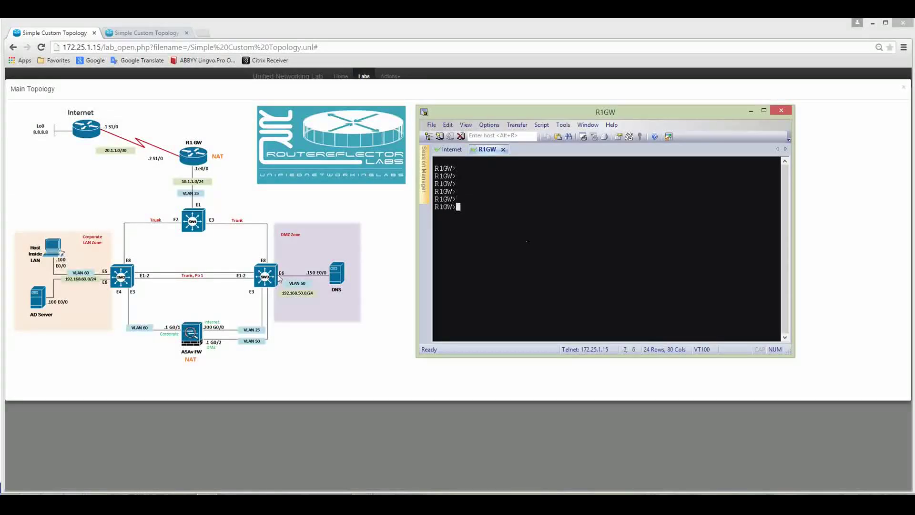
pyautogui.click(53, 247)
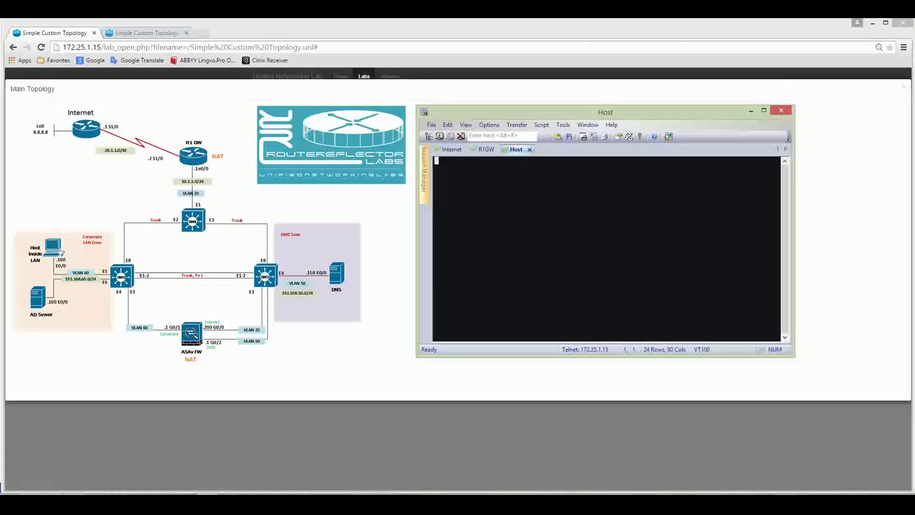
pyautogui.press('Return')
pyautogui.press('Return')
pyautogui.press('Return')
pyautogui.press('Return')
pyautogui.press('Return')
pyautogui.press('Return')
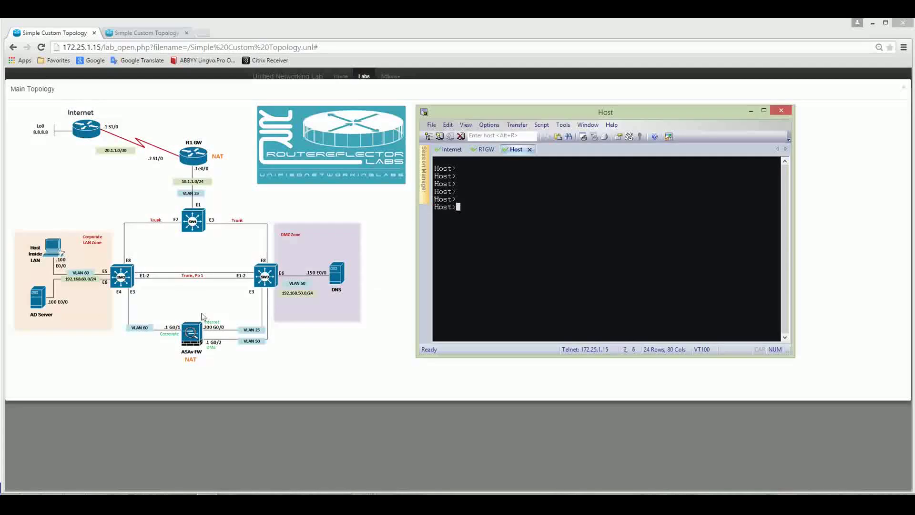
pyautogui.click(40, 307)
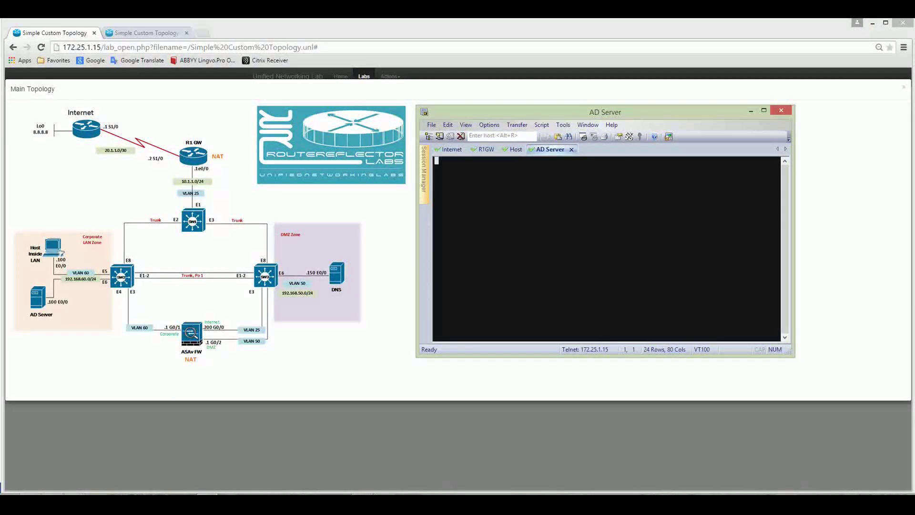
pyautogui.press('Return')
pyautogui.press('Return')
pyautogui.press('Return')
pyautogui.press('Return')
pyautogui.press('Return')
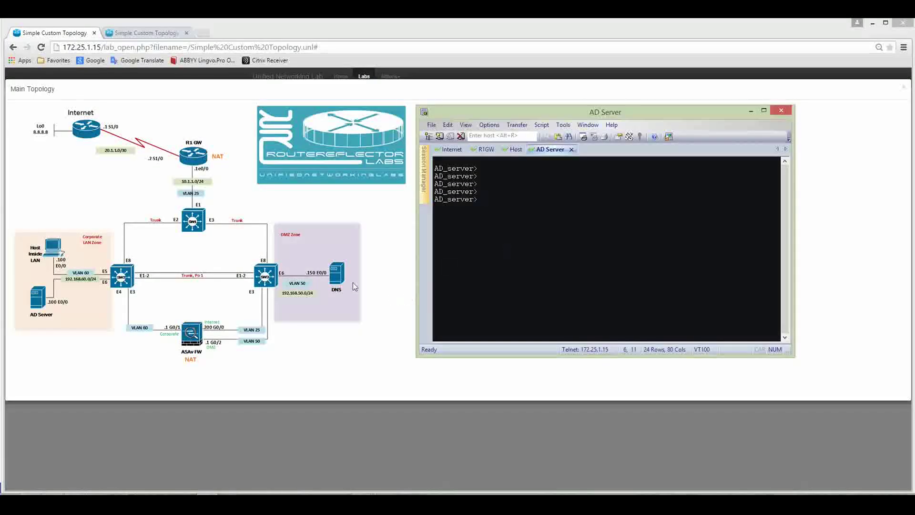
# - Open telnet consoles to DNS, SW1, SW2 and SW3, waking each switch's prompt
pyautogui.click(336, 277)
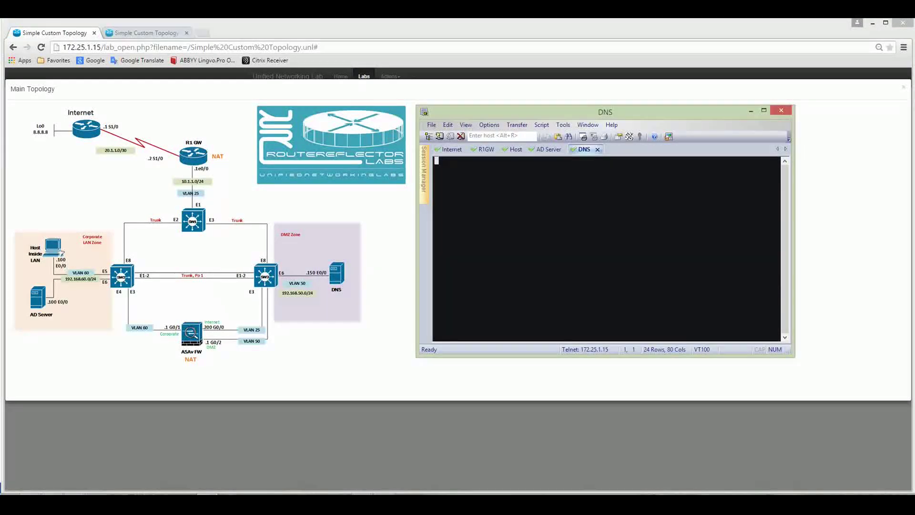
pyautogui.click(193, 221)
pyautogui.press('Return')
pyautogui.press('Return')
pyautogui.press('Return')
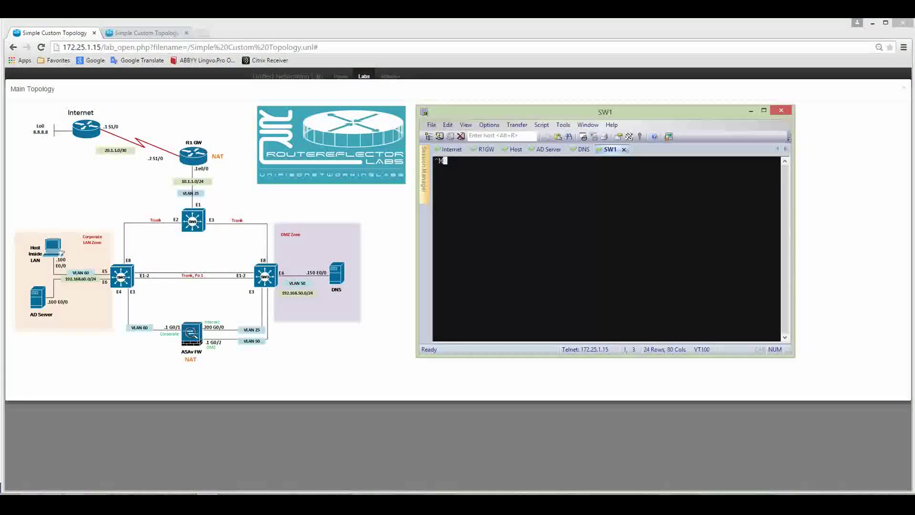
pyautogui.press('Return')
pyautogui.press('Return')
pyautogui.press('Return')
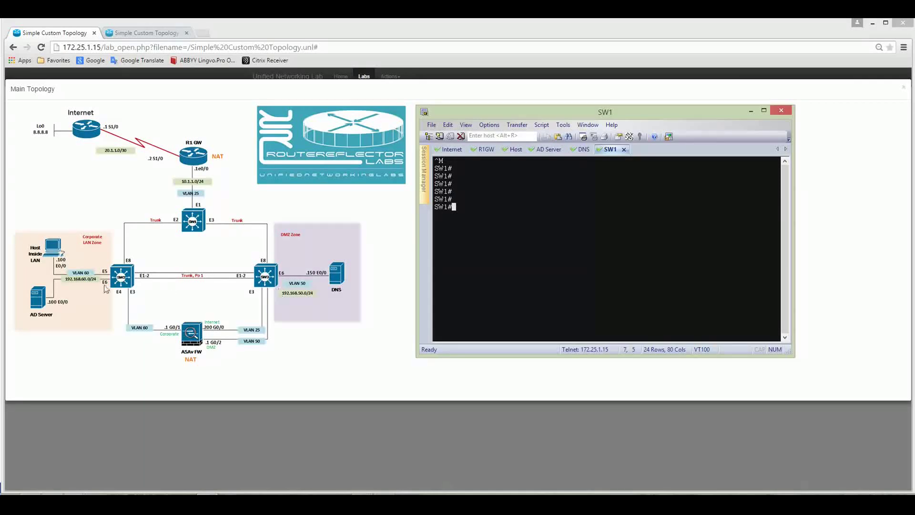
pyautogui.click(128, 276)
pyautogui.press('Return')
pyautogui.press('Return')
pyautogui.press('Return')
pyautogui.press('Return')
pyautogui.press('Return')
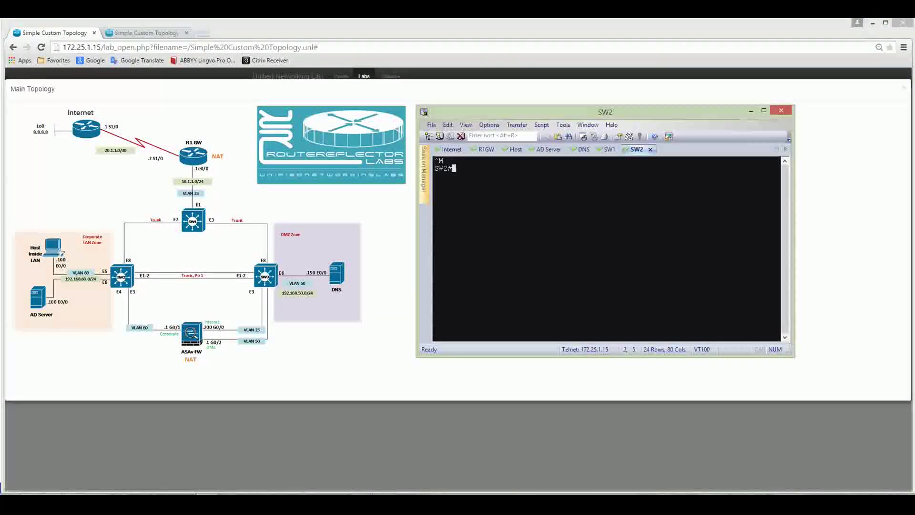
pyautogui.click(266, 277)
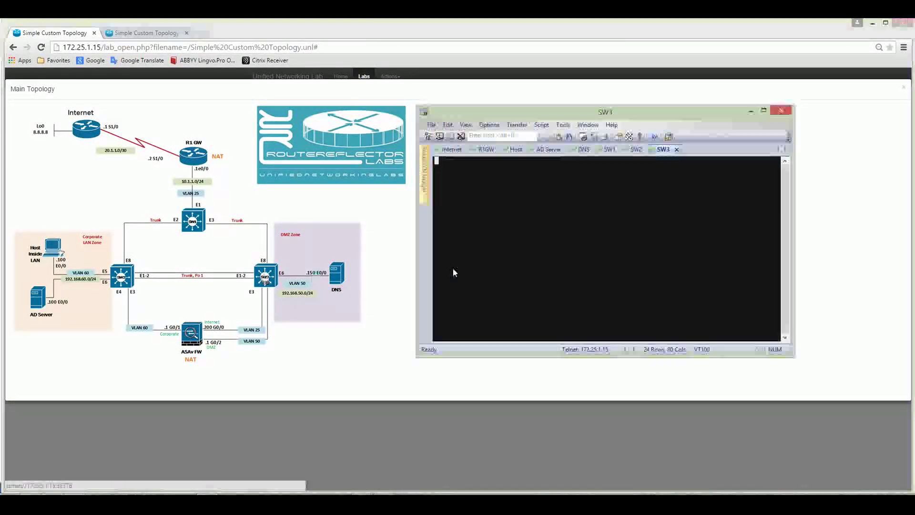
pyautogui.press('Return')
pyautogui.press('Return')
pyautogui.press('Return')
pyautogui.press('Return')
pyautogui.press('Return')
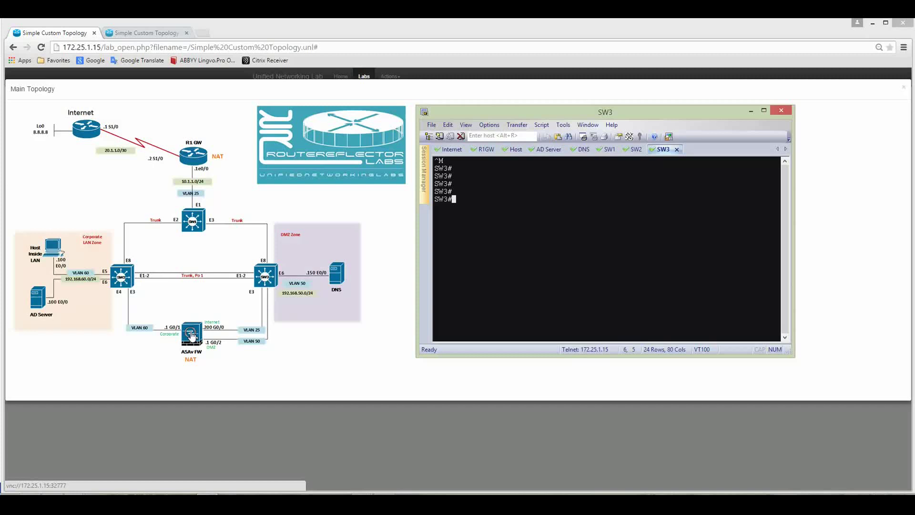
# - Open the ASAv firewall's VNC console and run 'en' to reach the ASAv941# prompt
pyautogui.click(191, 337)
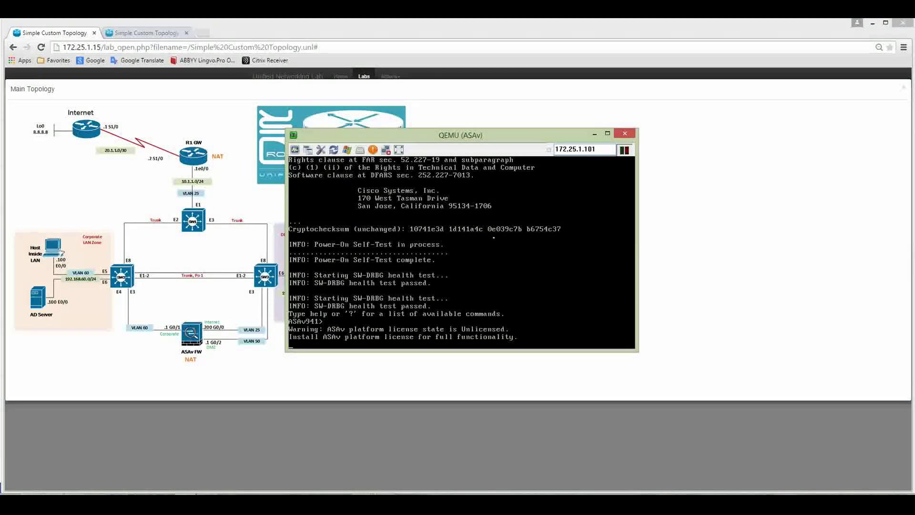
pyautogui.press('Return')
pyautogui.press('Return')
pyautogui.press('Return')
pyautogui.press('Return')
pyautogui.press('Return')
pyautogui.press('Return')
pyautogui.press('Return')
pyautogui.press('Return')
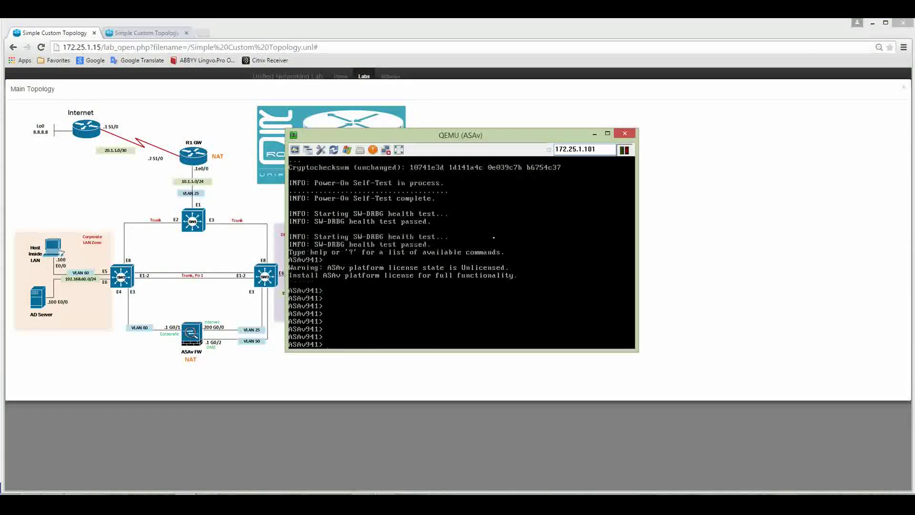
pyautogui.write('en')
pyautogui.press('Return')
pyautogui.press('Return')
pyautogui.press('Return')
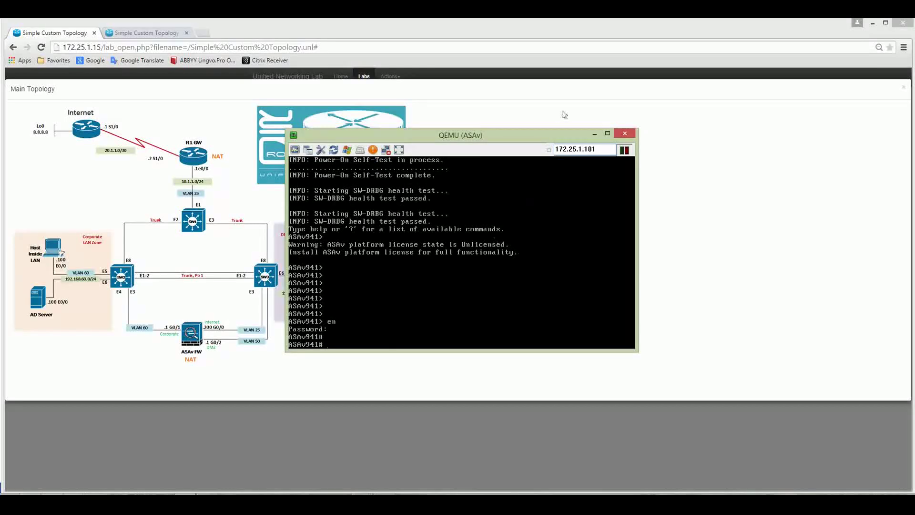
pyautogui.moveTo(470, 138); pyautogui.dragTo(597, 119)
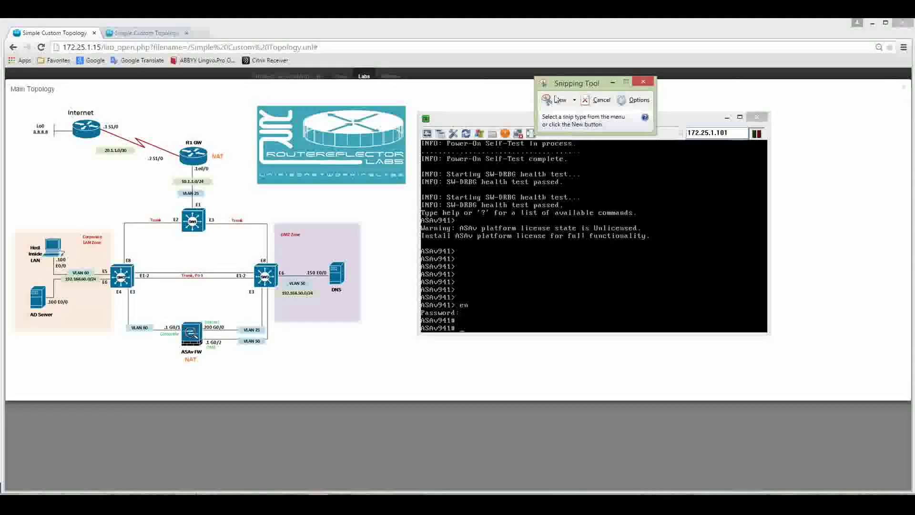
# - Dismiss the Snipping Tool without capturing, leaving the ASAv console at its ASAv941# prompt
pyautogui.moveTo(584, 87); pyautogui.dragTo(659, 76)
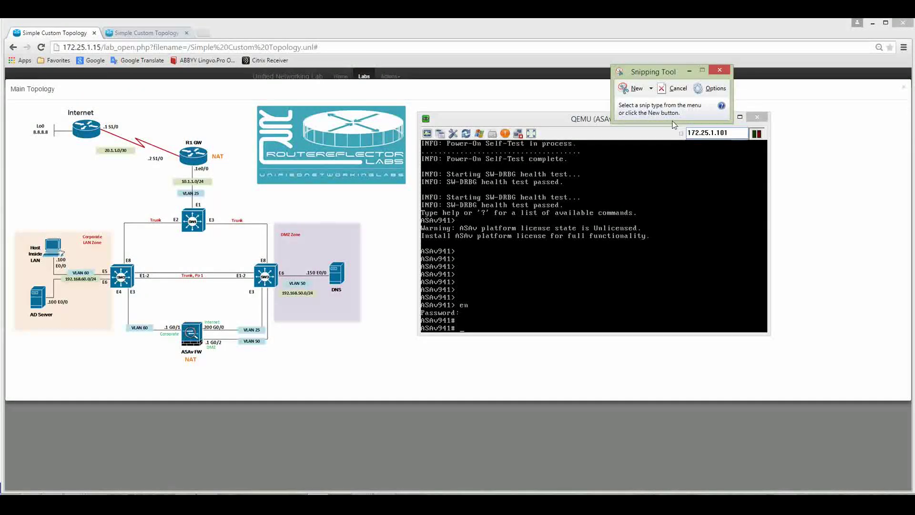
pyautogui.click(720, 73)
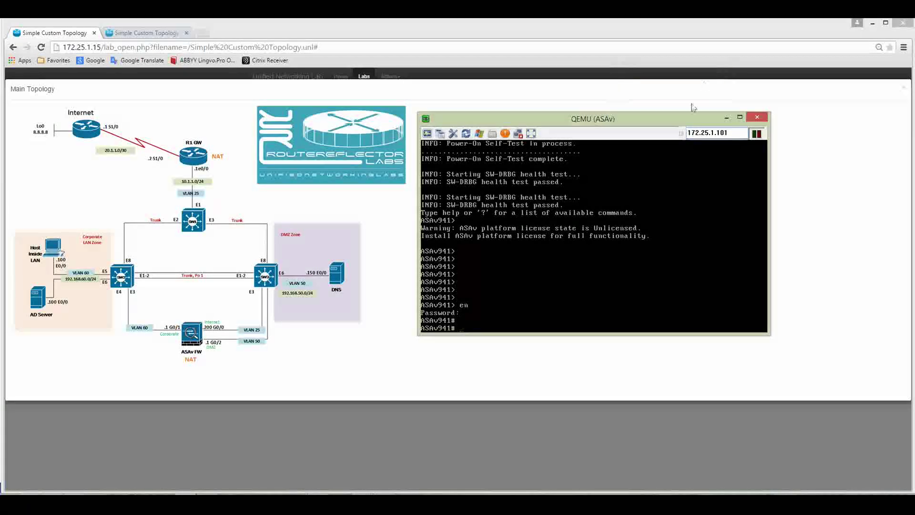
pyautogui.moveTo(626, 112); pyautogui.dragTo(626, 112)
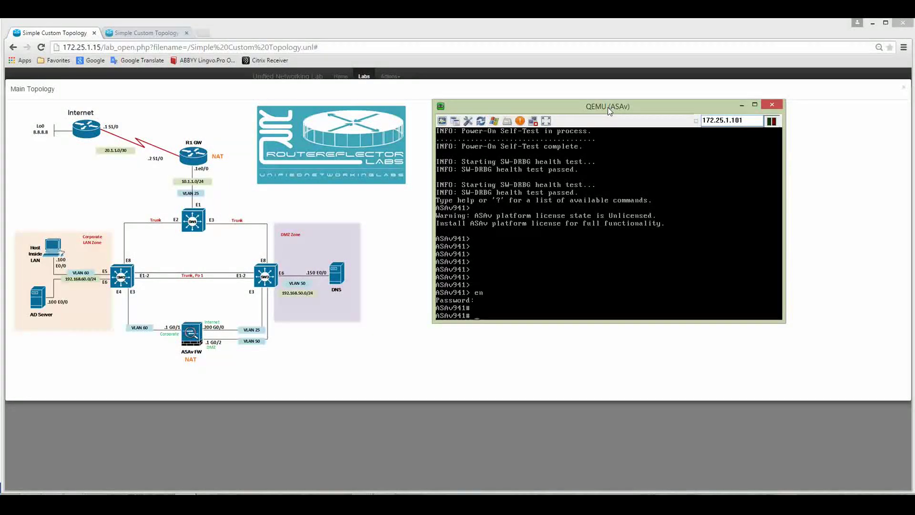
pyautogui.moveTo(608, 108); pyautogui.dragTo(604, 128)
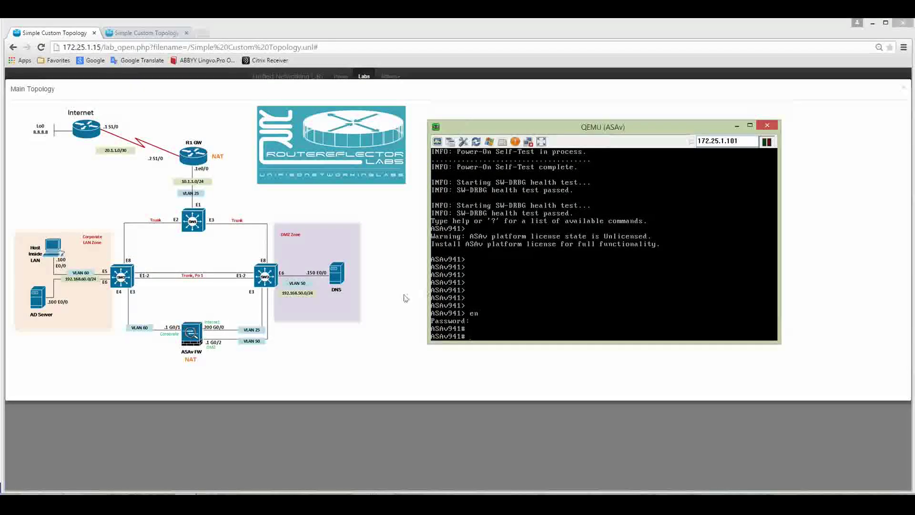